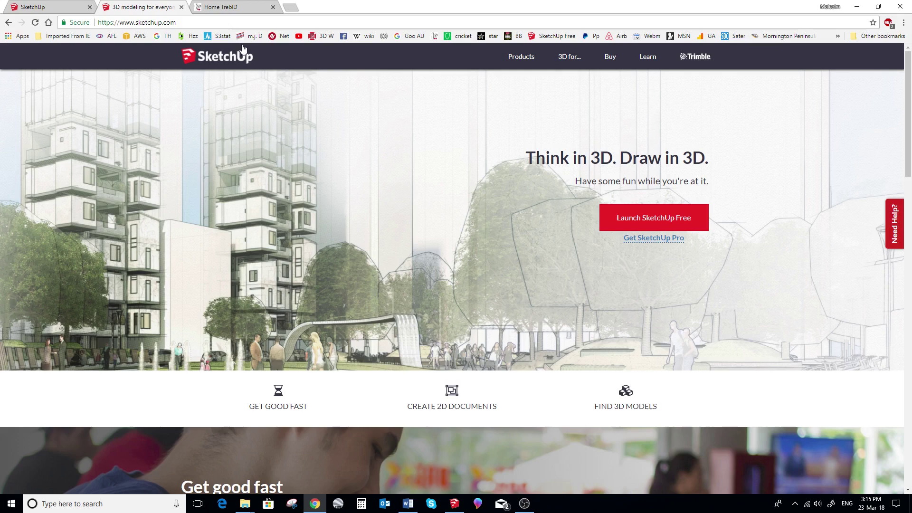
# Start a new model and open TrebID Inches for 2018-3 from Trimble Connect
pyautogui.click(228, 7)
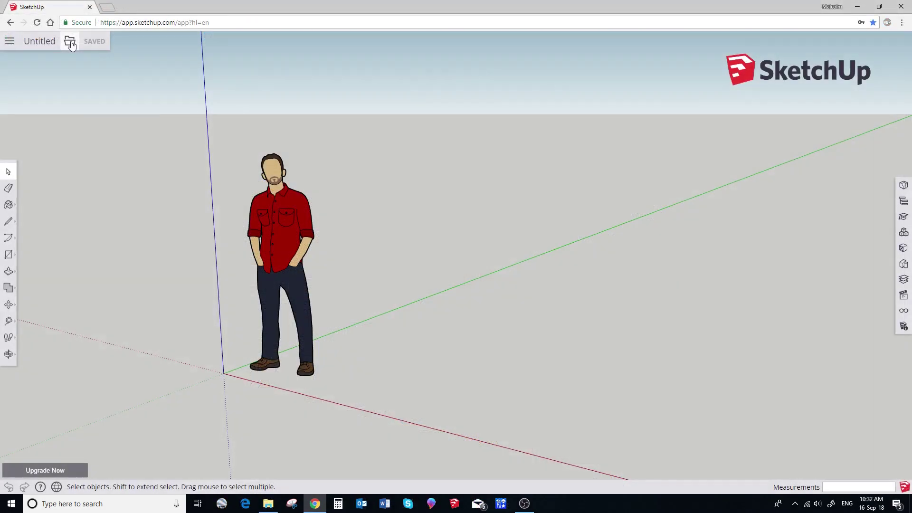
pyautogui.click(70, 41)
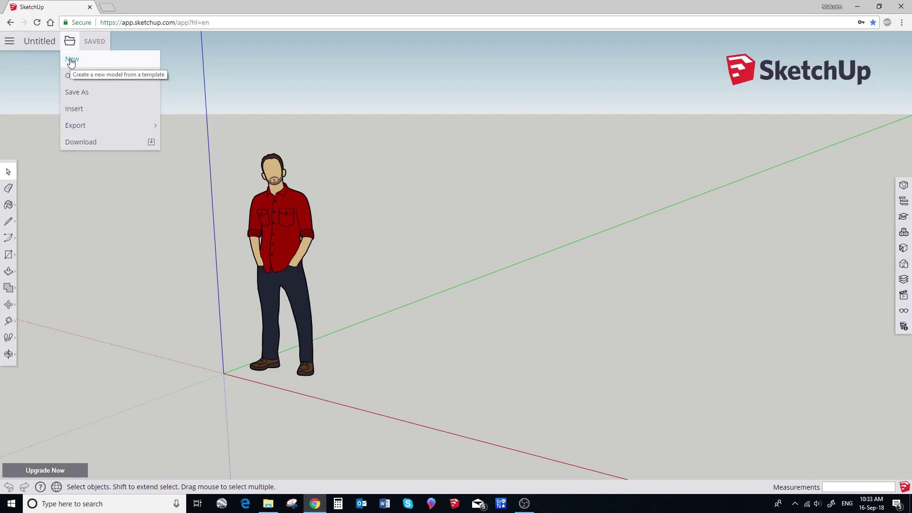
pyautogui.click(72, 60)
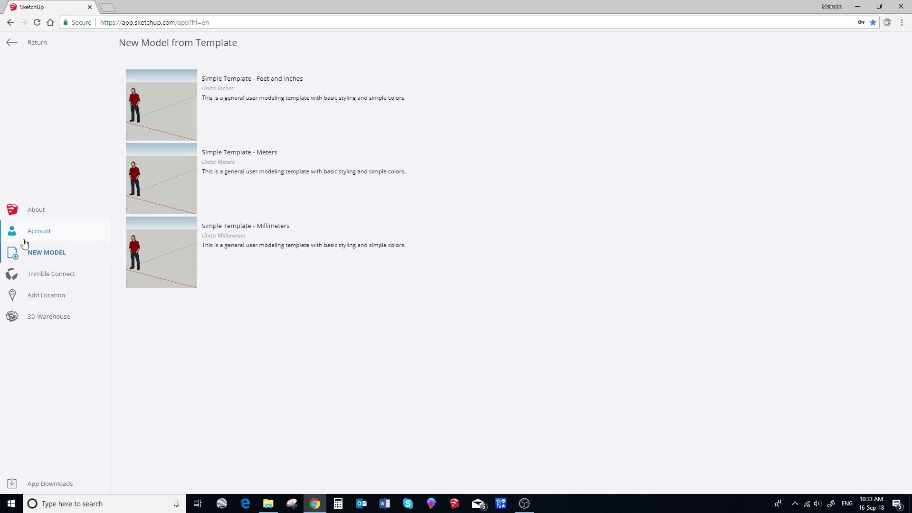
pyautogui.click(24, 279)
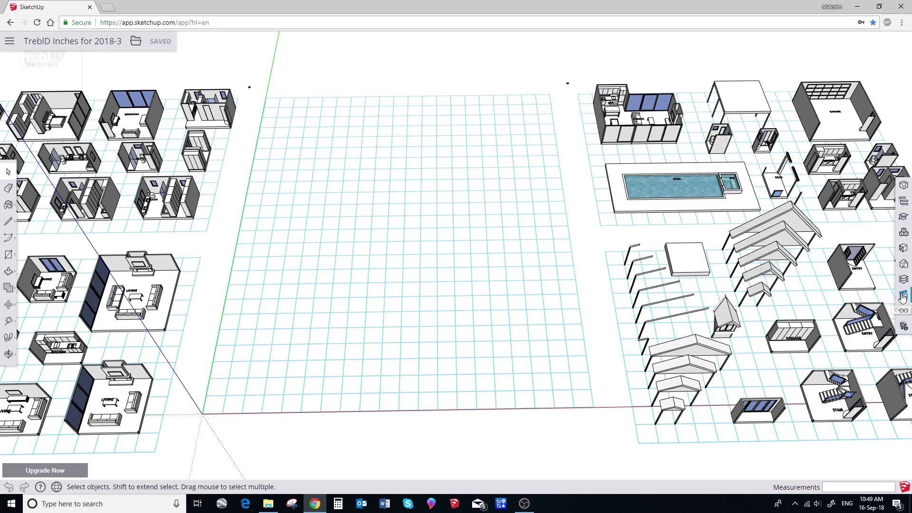
# In the Liv n Kitch scene, pick up a copy of the small dining module by its corner
pyautogui.click(902, 296)
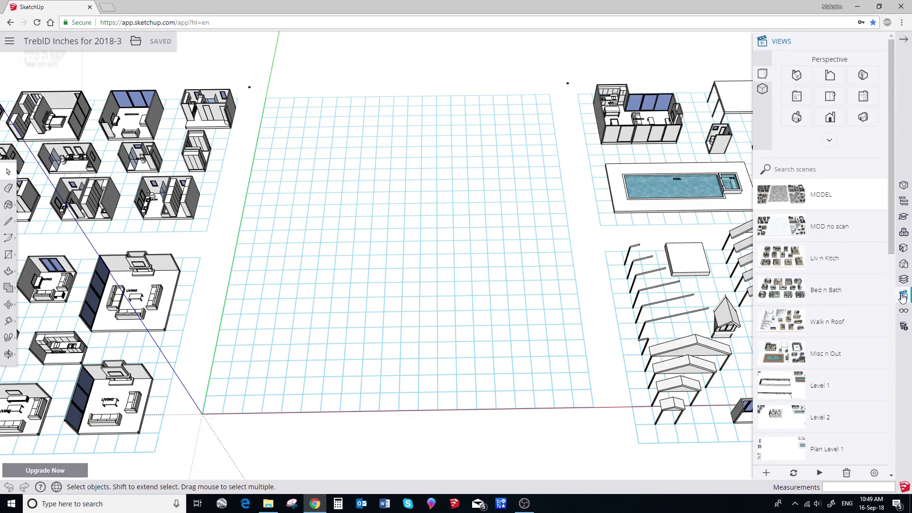
pyautogui.click(796, 263)
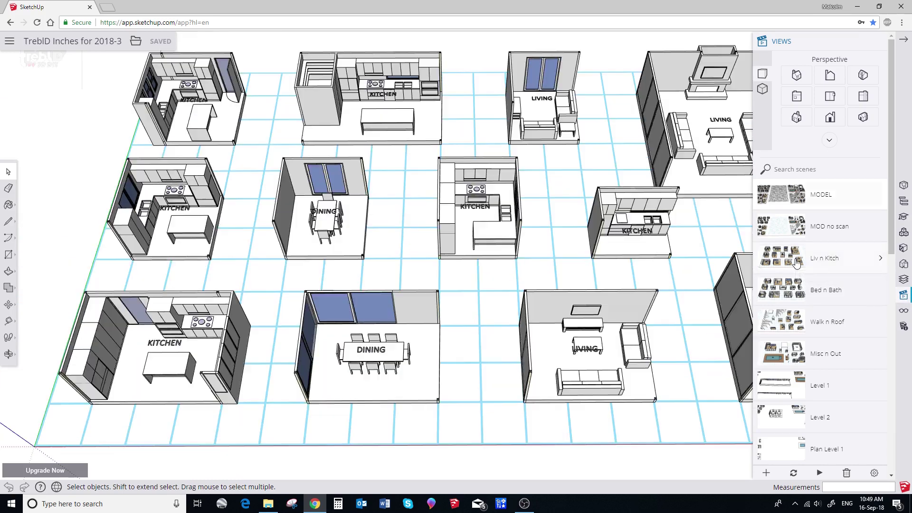
pyautogui.click(343, 236)
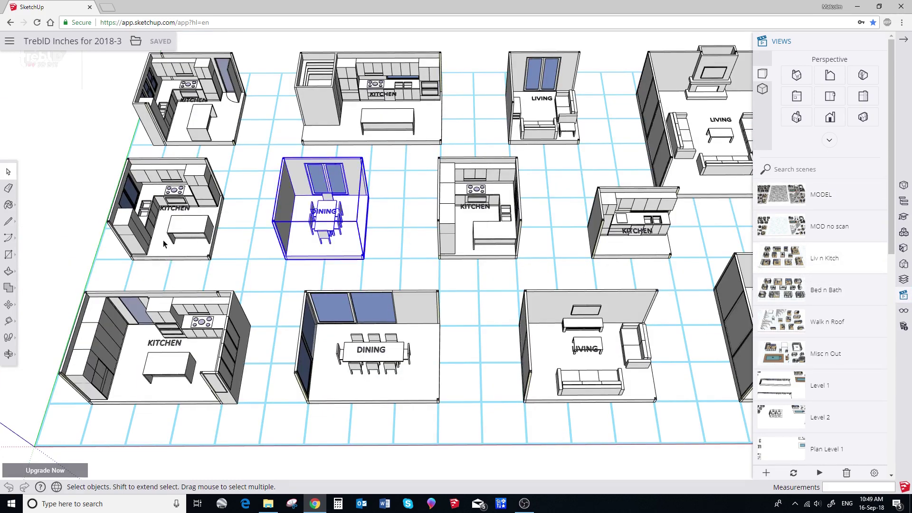
pyautogui.click(9, 305)
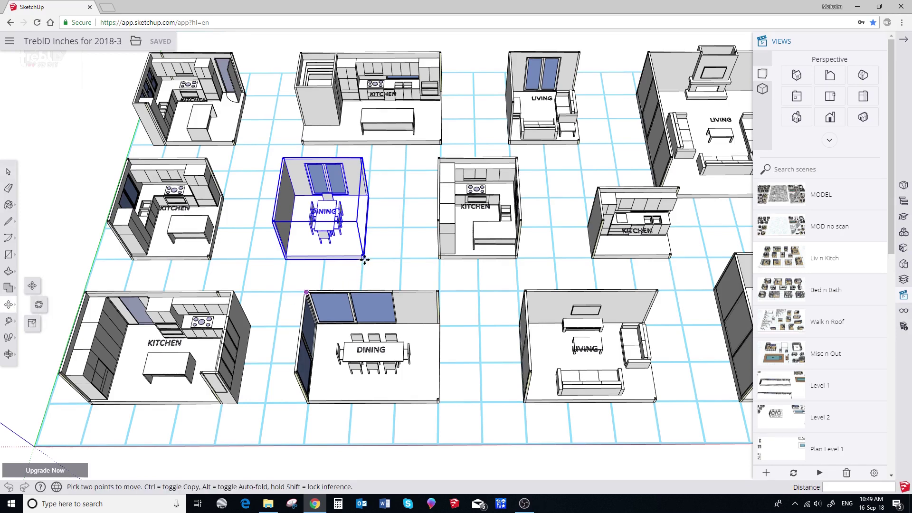
pyautogui.scroll(6, 365, 262)
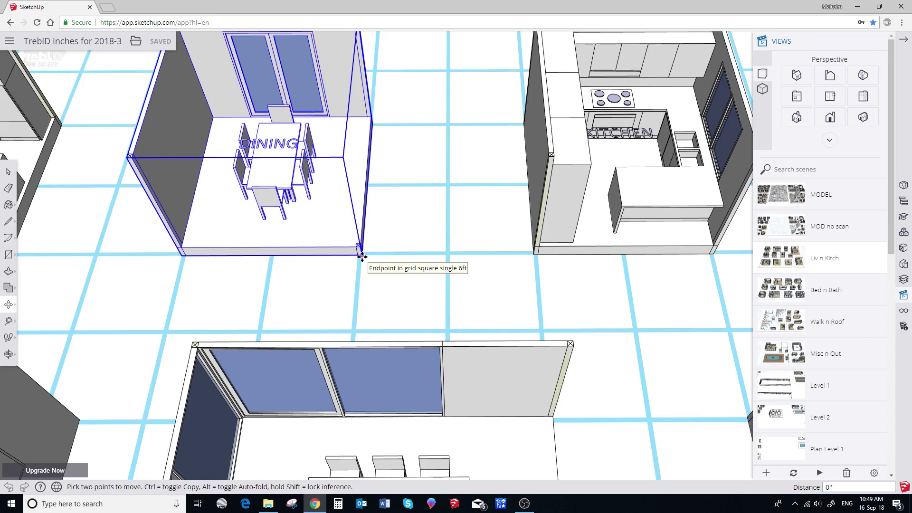
pyautogui.press('ctrl')
pyautogui.click(358, 255)
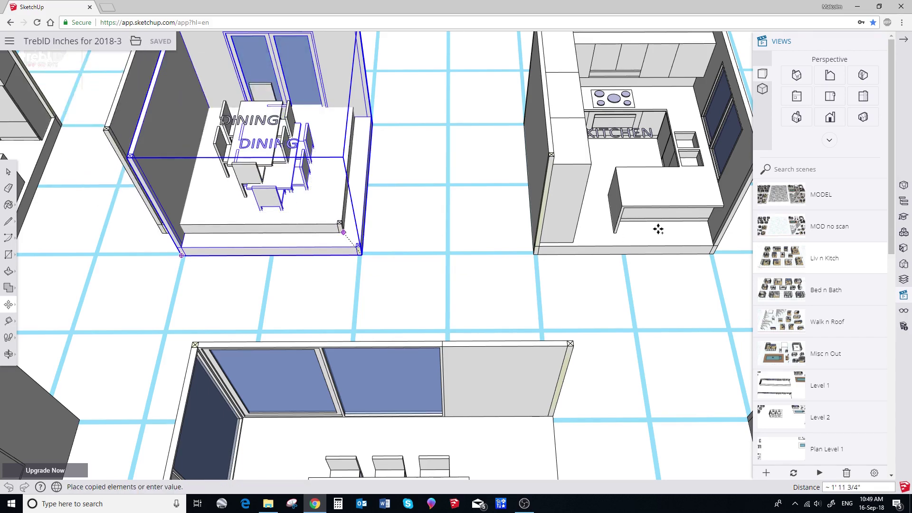
# Drop the dining module copy onto the empty grid in the MODEL scene
pyautogui.click(800, 194)
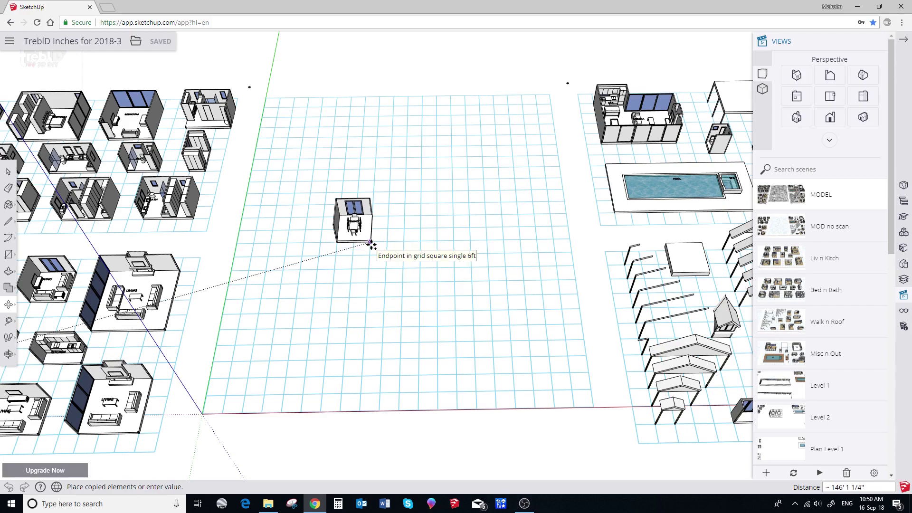
pyautogui.scroll(10, 371, 243)
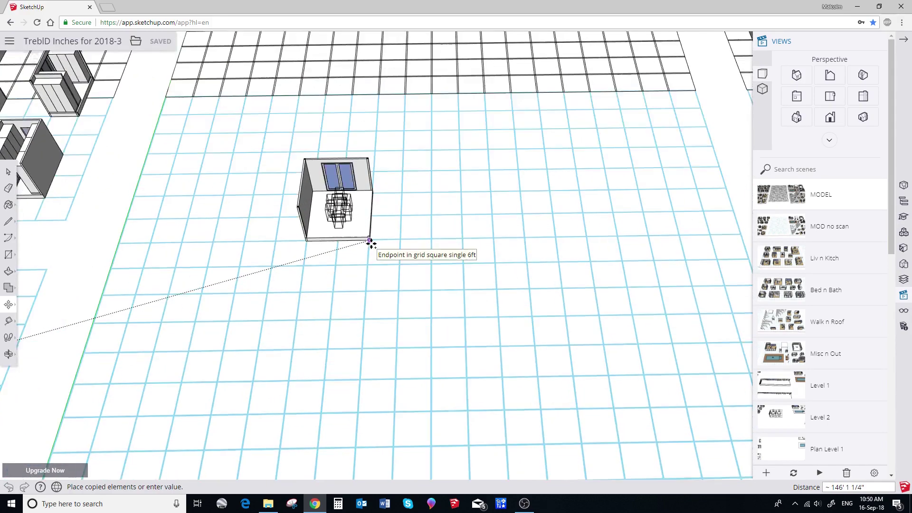
pyautogui.scroll(3, 372, 244)
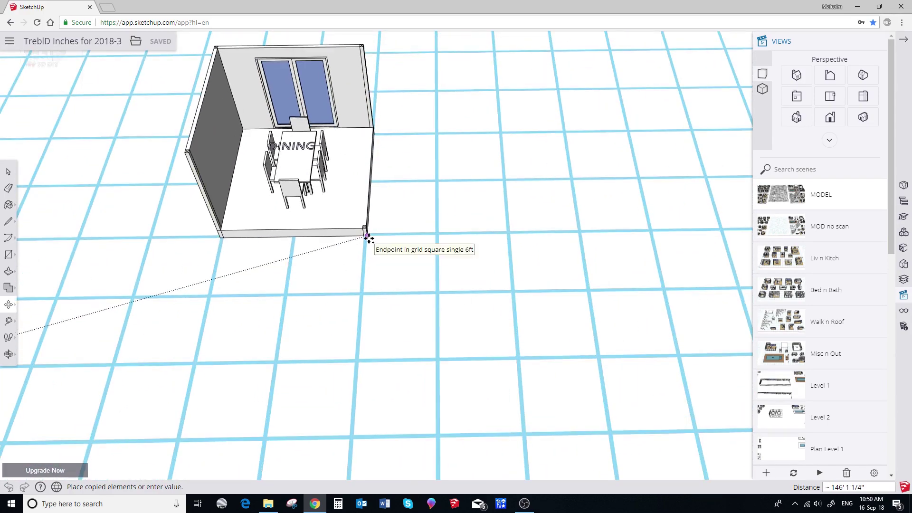
pyautogui.click(368, 237)
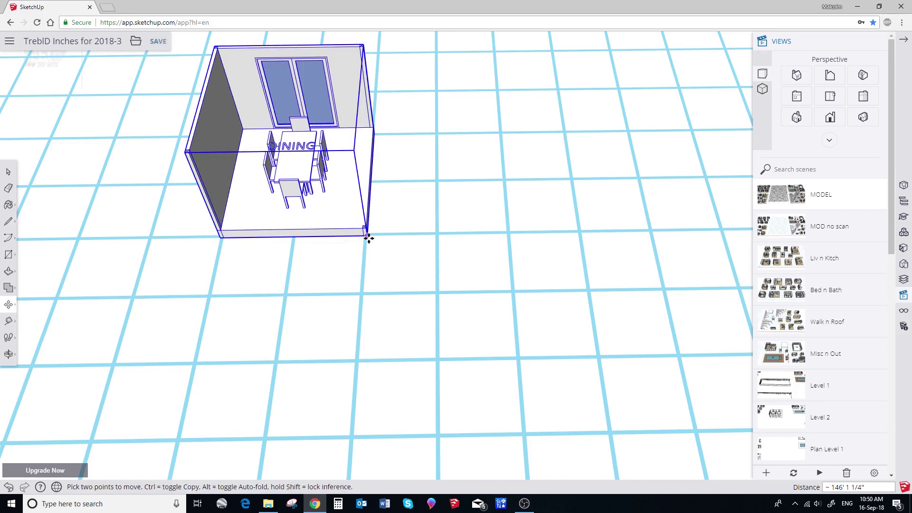
pyautogui.click(793, 261)
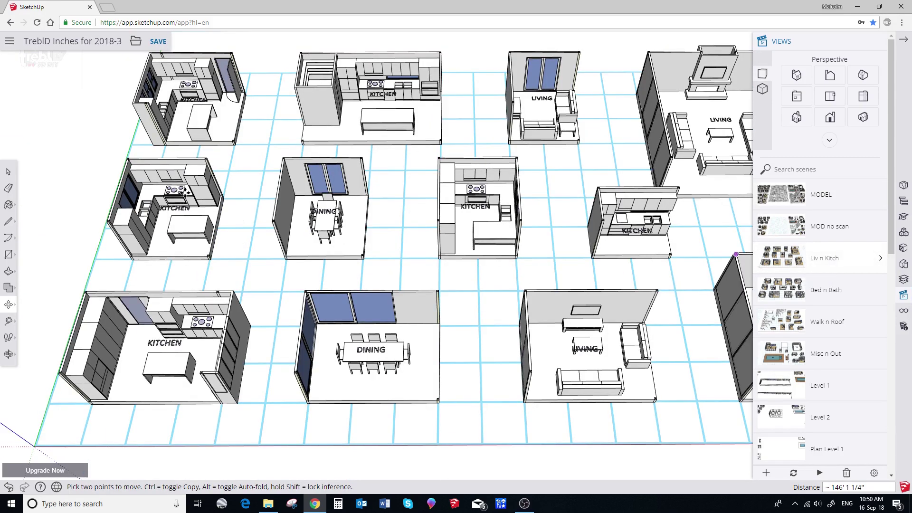
pyautogui.click(8, 175)
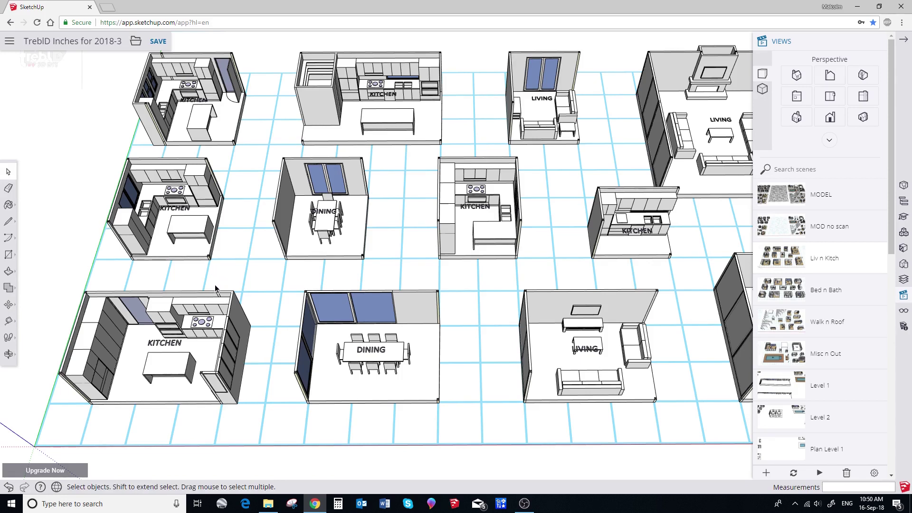
# Pick up a copy of the living room module by its back corner
pyautogui.click(556, 339)
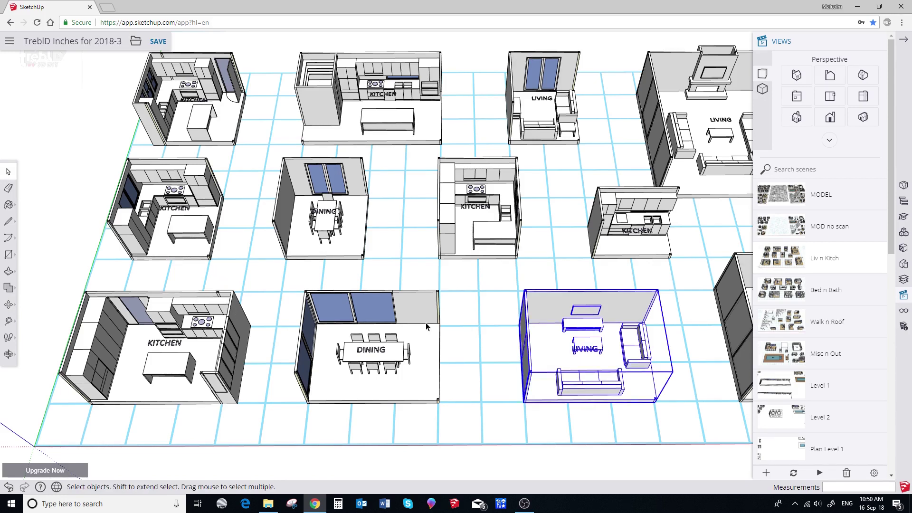
pyautogui.click(9, 311)
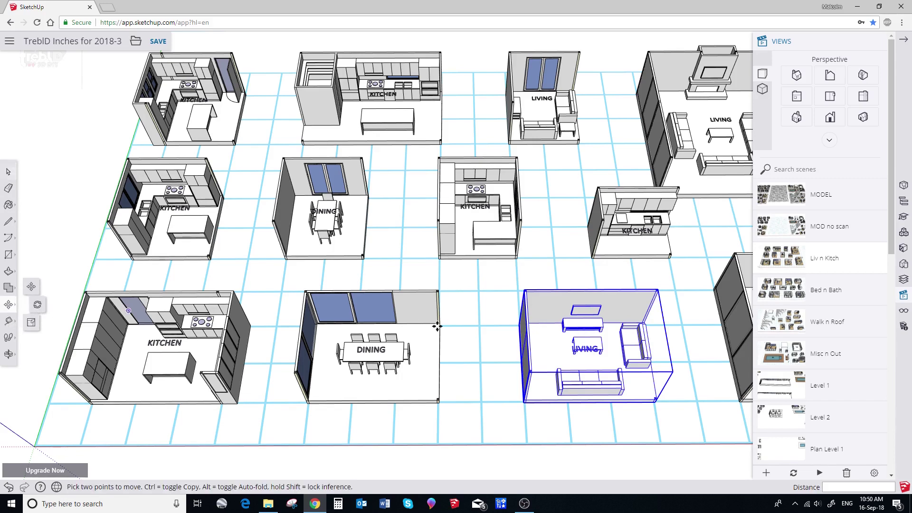
pyautogui.scroll(3, 527, 297)
pyautogui.scroll(6, 529, 295)
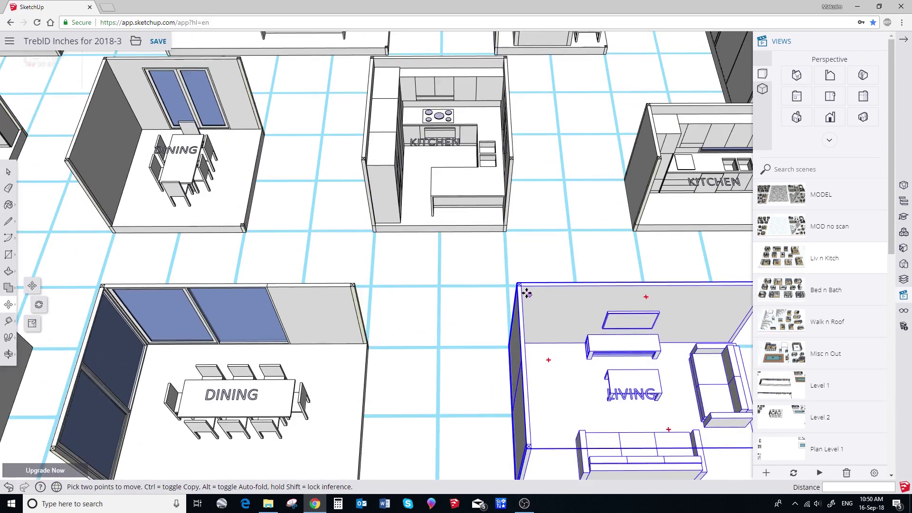
pyautogui.scroll(1, 511, 276)
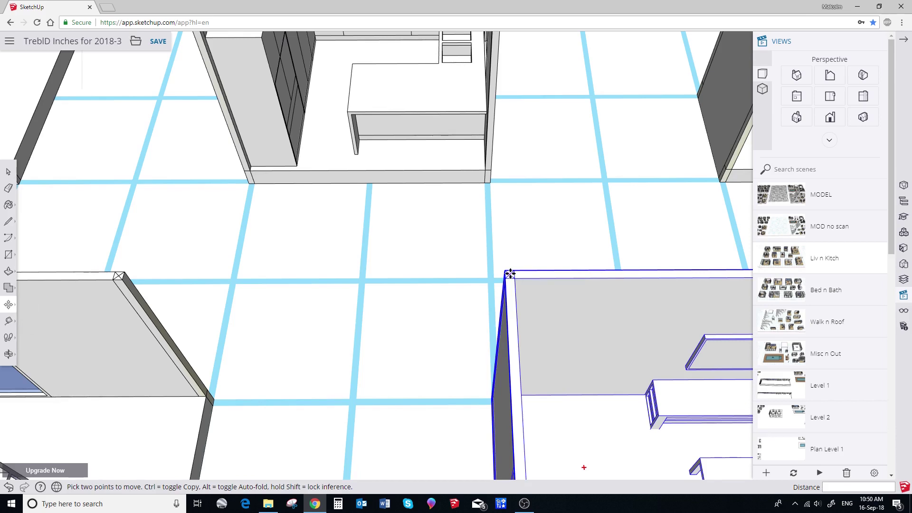
pyautogui.click(510, 273)
pyautogui.press('ctrl')
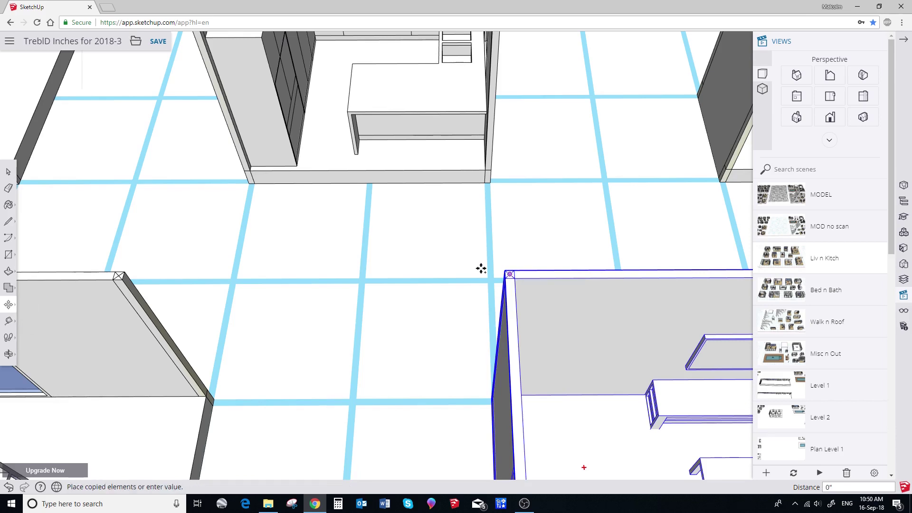
# In the MODEL scene, snap the living room copy to the dining module's corner
pyautogui.click(777, 200)
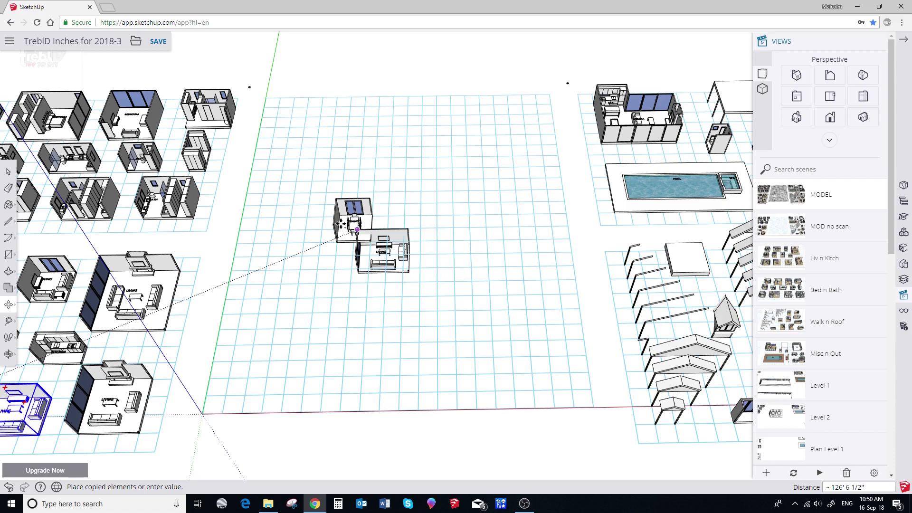
pyautogui.scroll(3, 328, 224)
pyautogui.scroll(8, 329, 224)
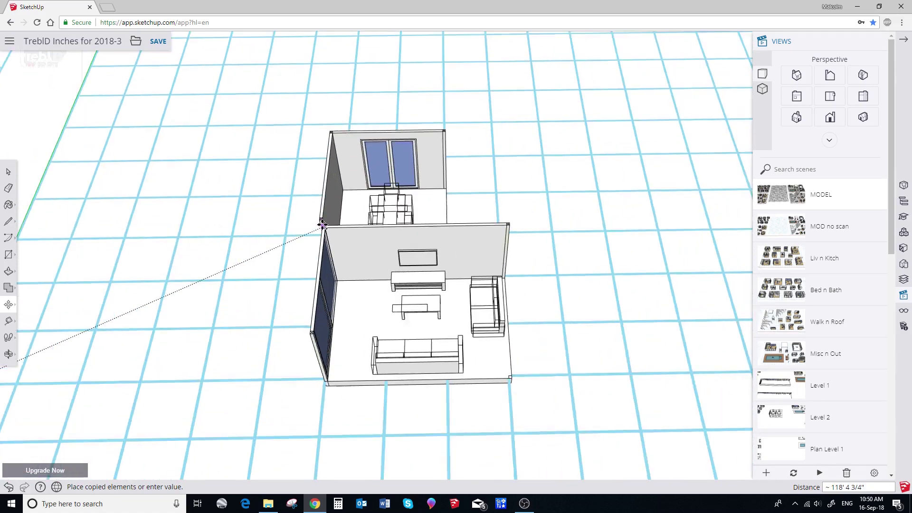
pyautogui.scroll(8, 319, 217)
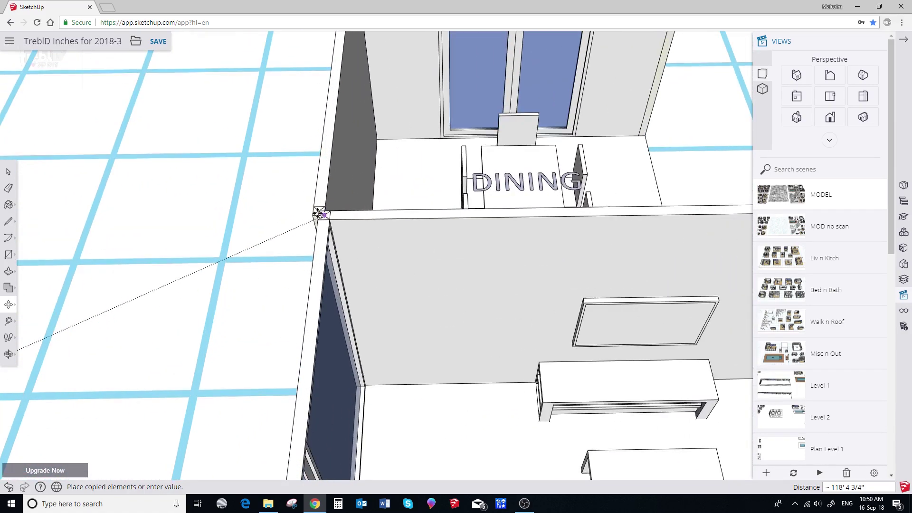
pyautogui.click(317, 205)
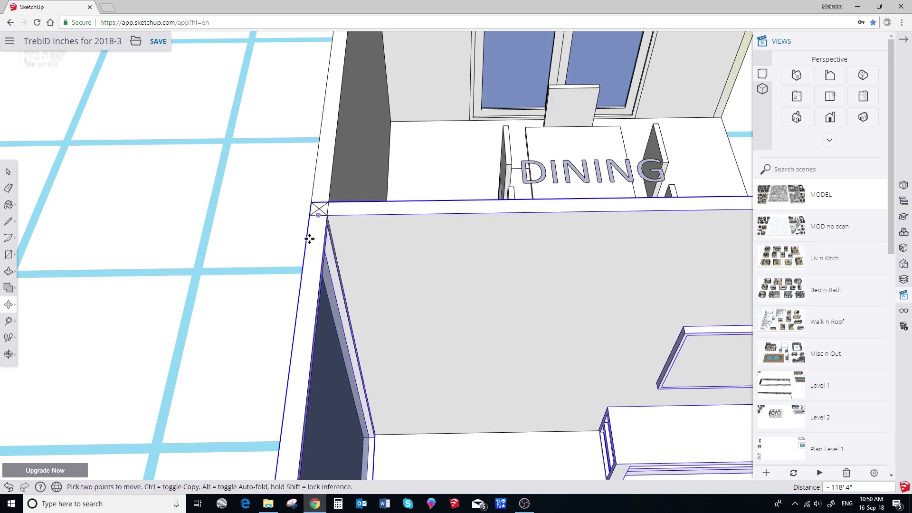
pyautogui.scroll(-8, 307, 243)
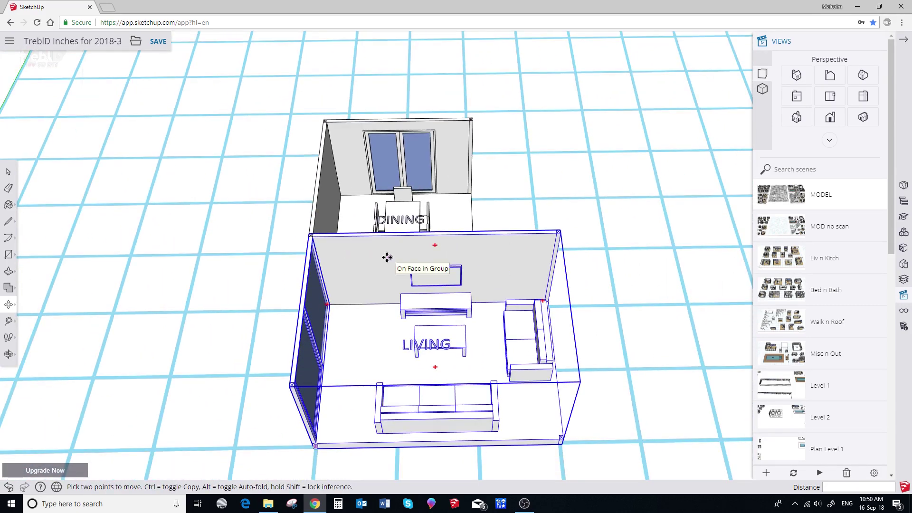
# Update the MODEL scene to the current view of the dining and living modules
pyautogui.keyDown('shift'); pyautogui.moveTo(383, 258); pyautogui.dragTo(247, 246, button='middle'); pyautogui.keyUp('shift')
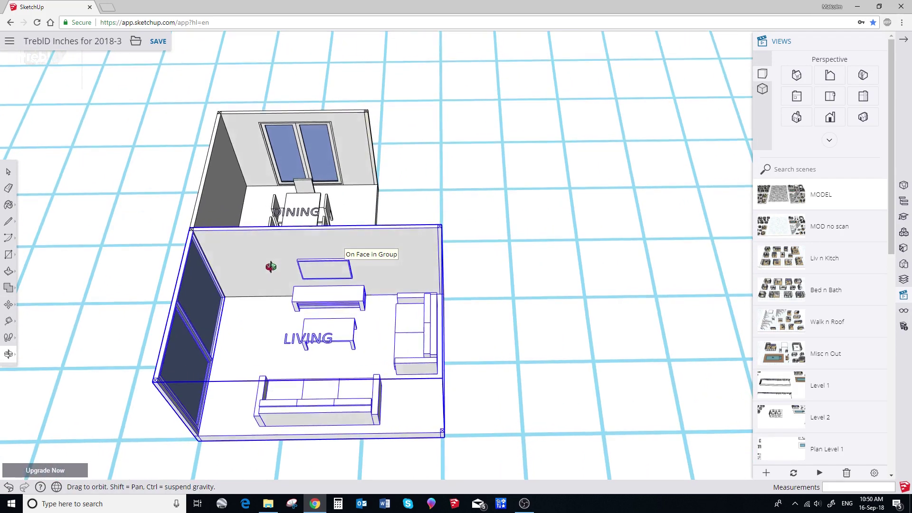
pyautogui.scroll(-4, 271, 269)
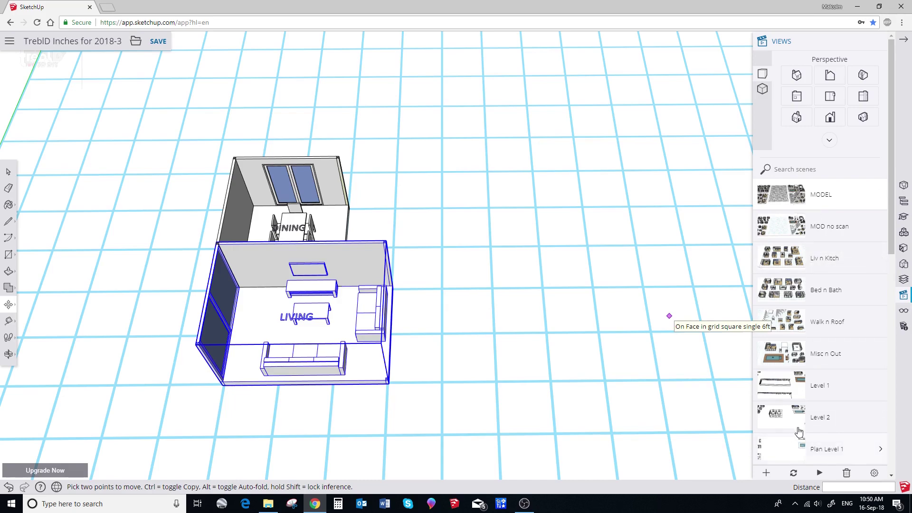
pyautogui.click(793, 473)
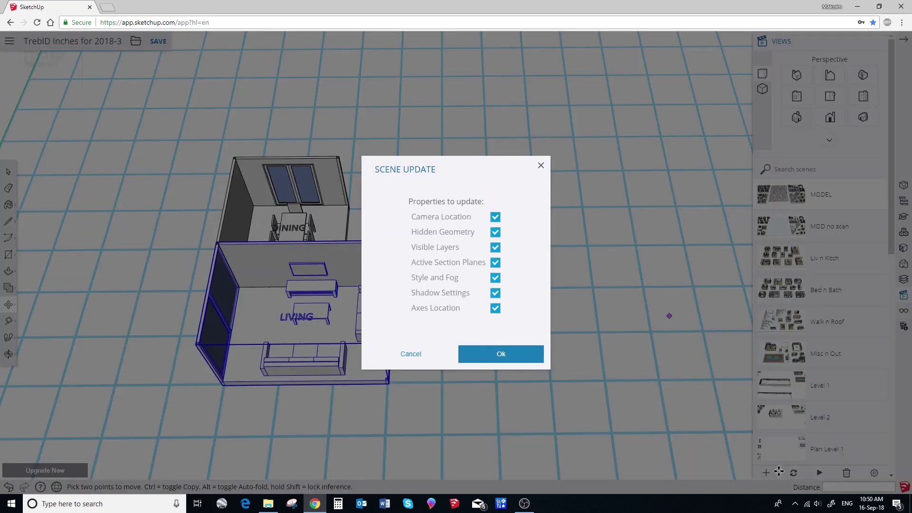
pyautogui.click(502, 354)
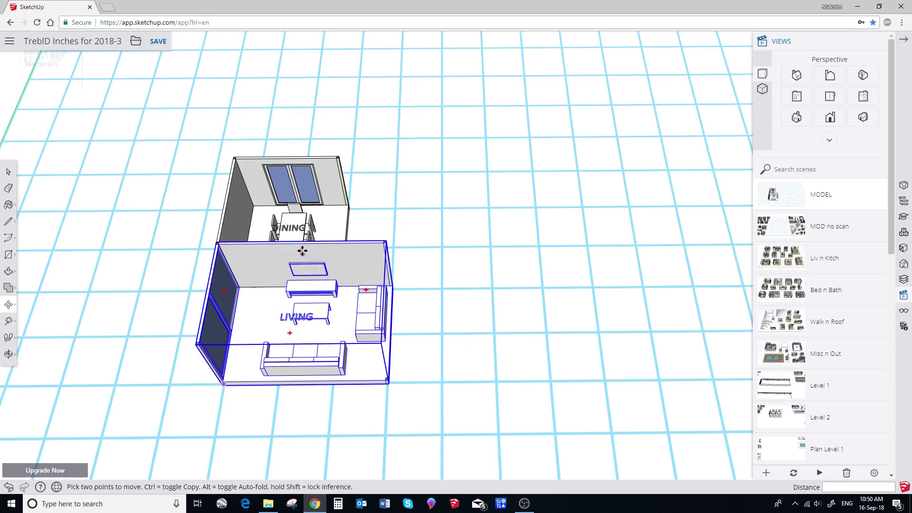
# Flip the living room group along its green axis
pyautogui.press('q')
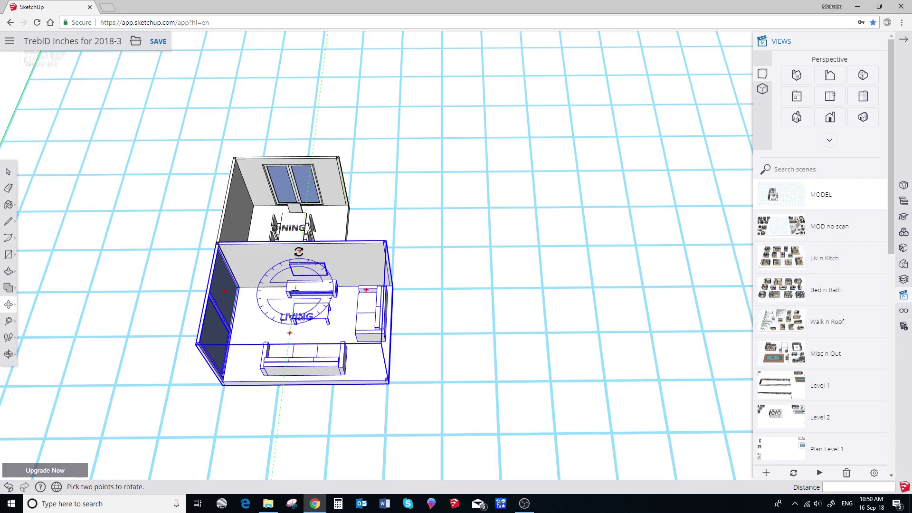
pyautogui.rightClick(299, 252)
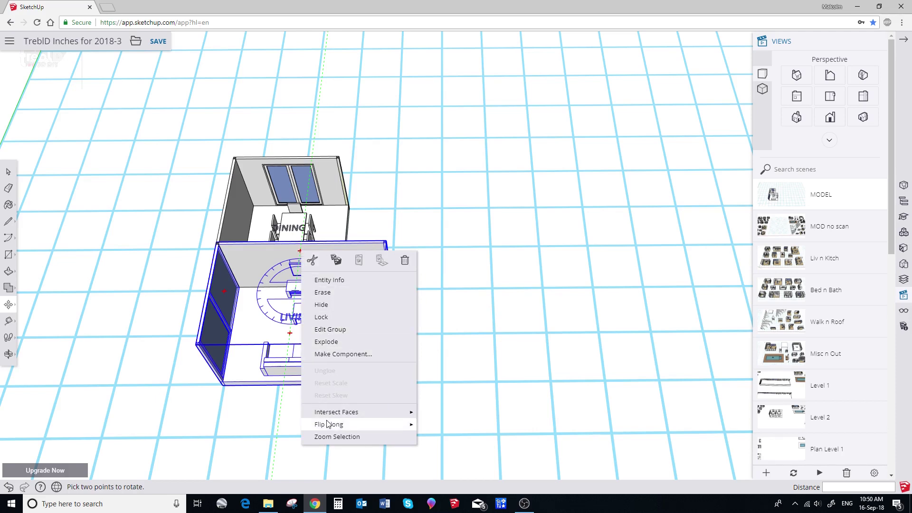
pyautogui.moveTo(328, 425)
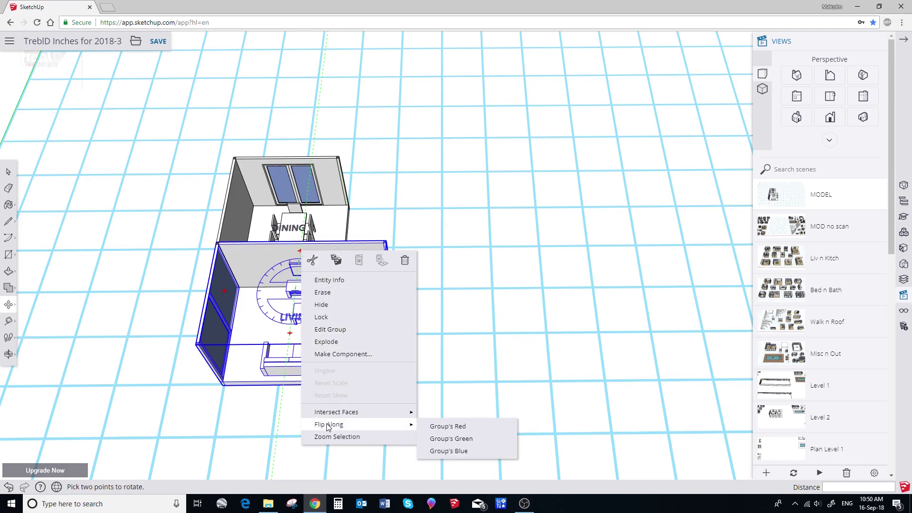
pyautogui.click(442, 438)
pyautogui.moveTo(336, 350); pyautogui.dragTo(332, 363, button='middle')
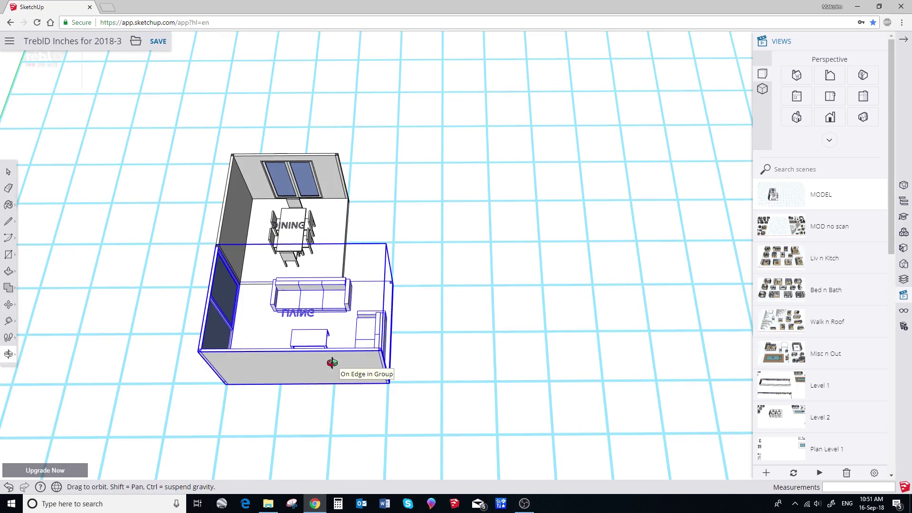
# Copy the top-left L-shaped kitchen from Liv n Kitch to the dining room corner
pyautogui.click(11, 173)
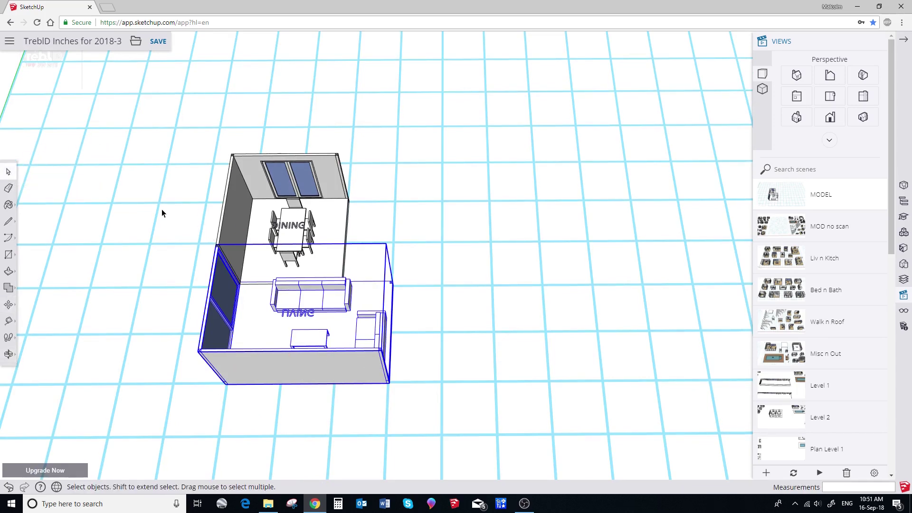
pyautogui.click(791, 261)
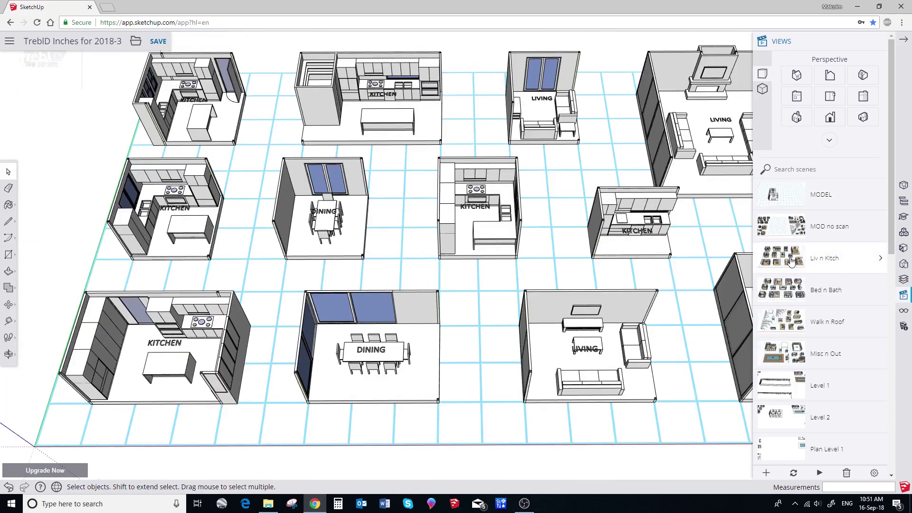
pyautogui.click(170, 128)
pyautogui.scroll(10, 146, 105)
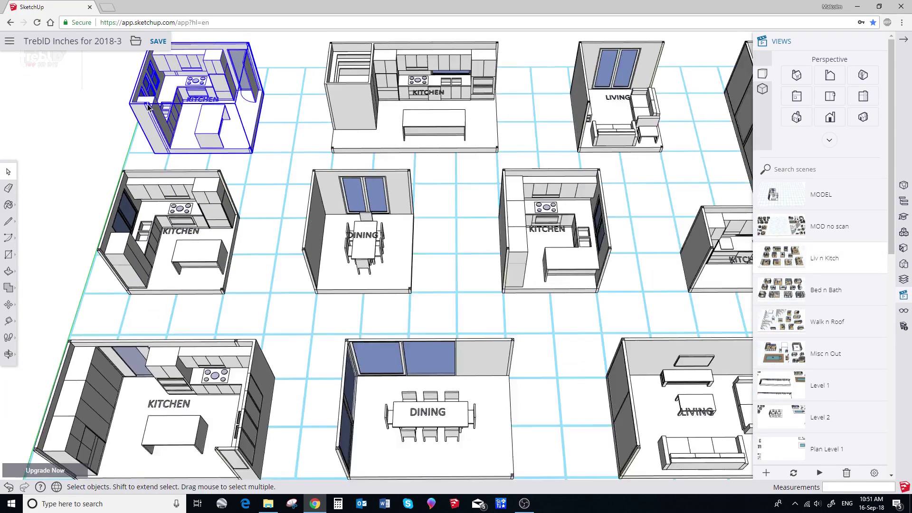
pyautogui.scroll(2, 147, 105)
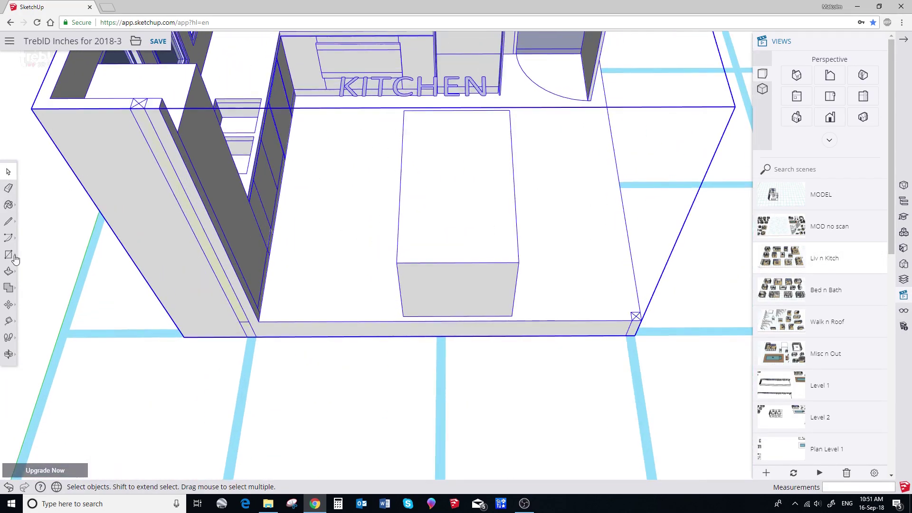
pyautogui.press('m')
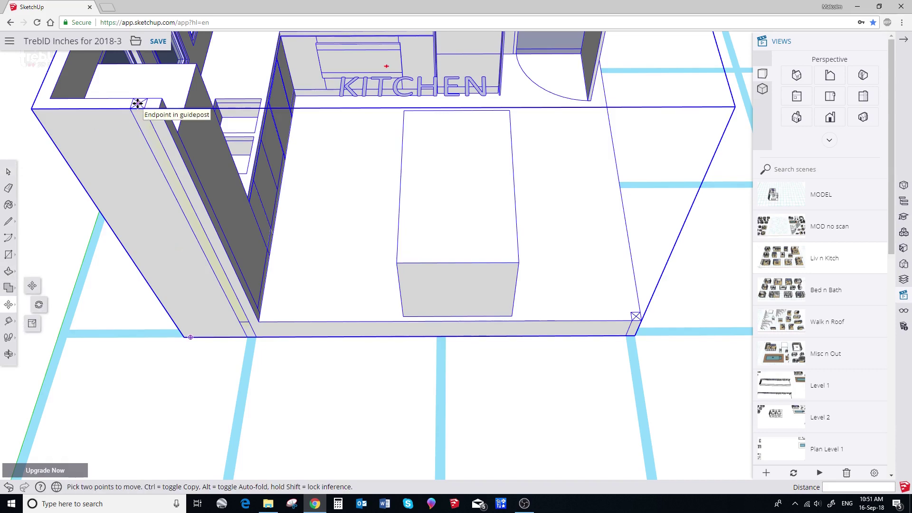
pyautogui.click(138, 103)
pyautogui.press('ctrl')
pyautogui.scroll(-10, 408, 190)
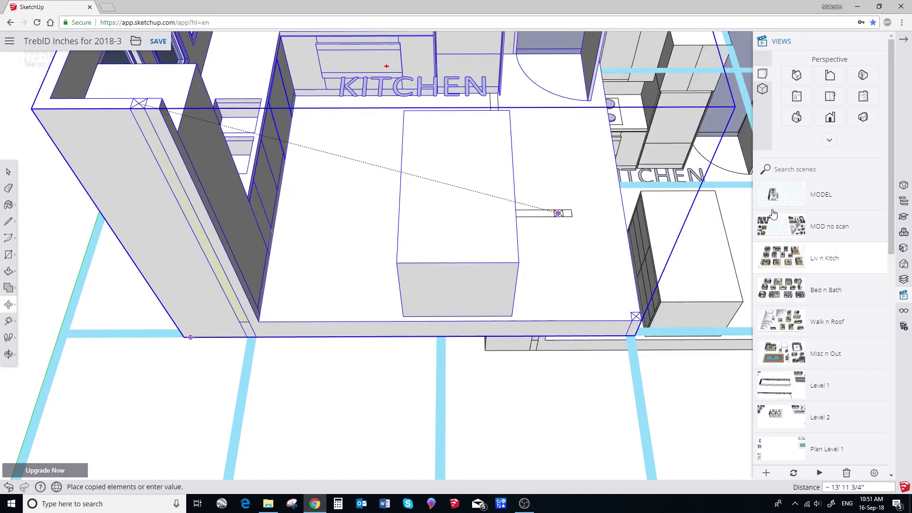
pyautogui.scroll(10, 351, 160)
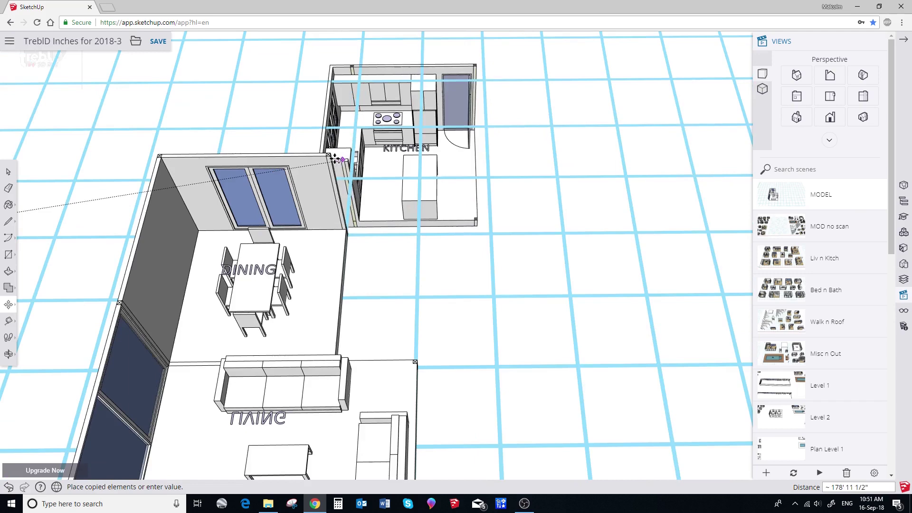
pyautogui.scroll(5, 324, 152)
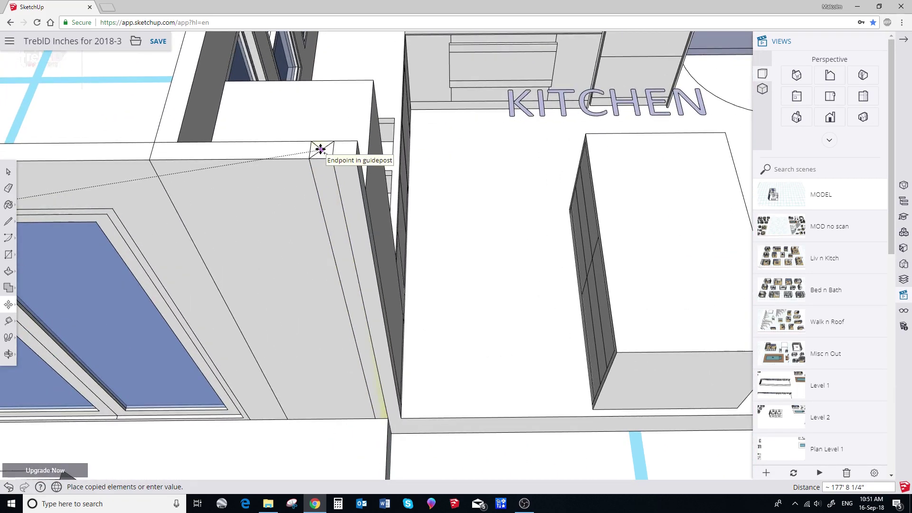
pyautogui.click(321, 149)
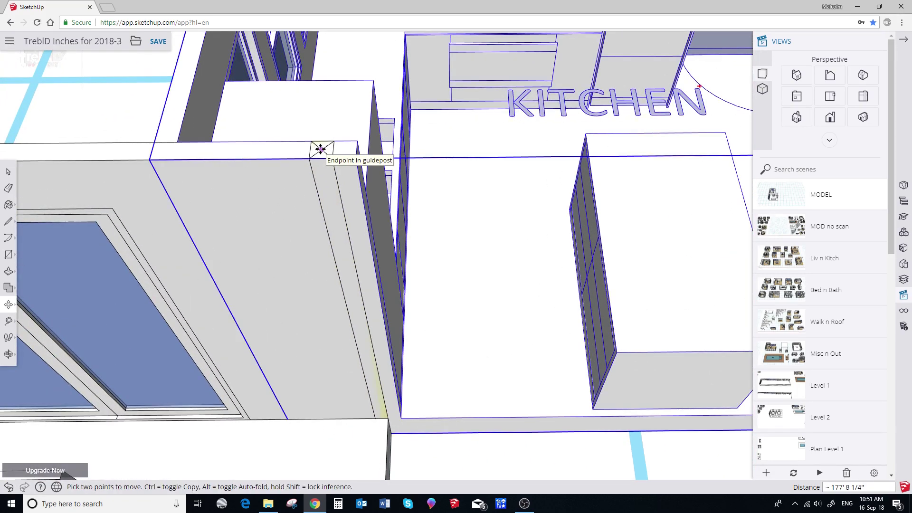
# Try rotating the kitchen copy about its corner, cancel, and return to the MODEL scene
pyautogui.click(10, 307)
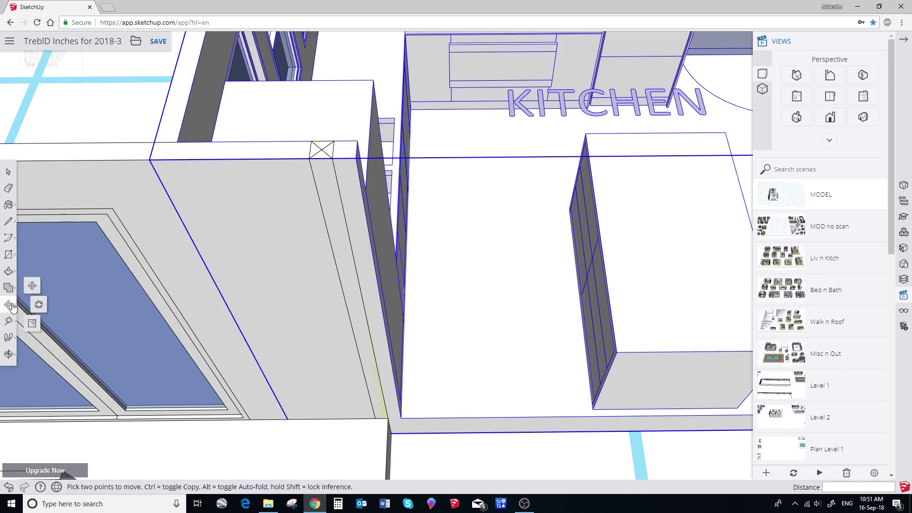
pyautogui.click(39, 305)
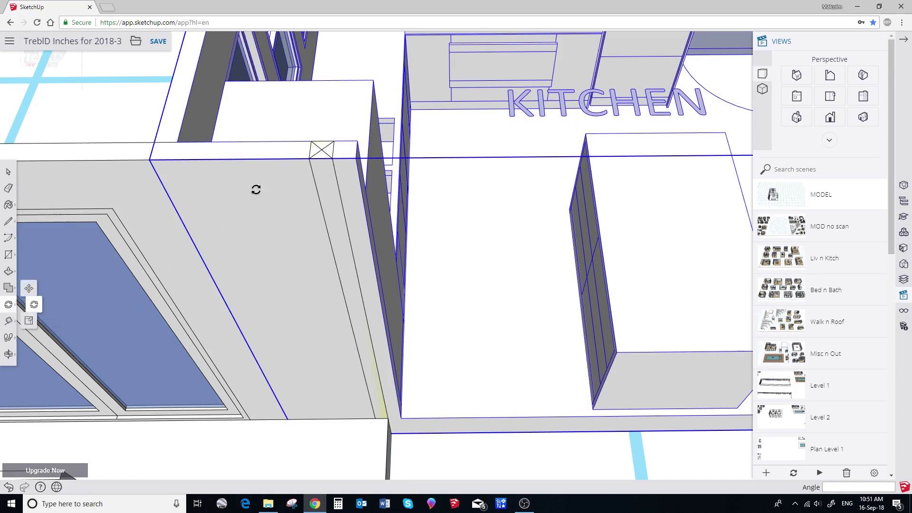
pyautogui.click(321, 149)
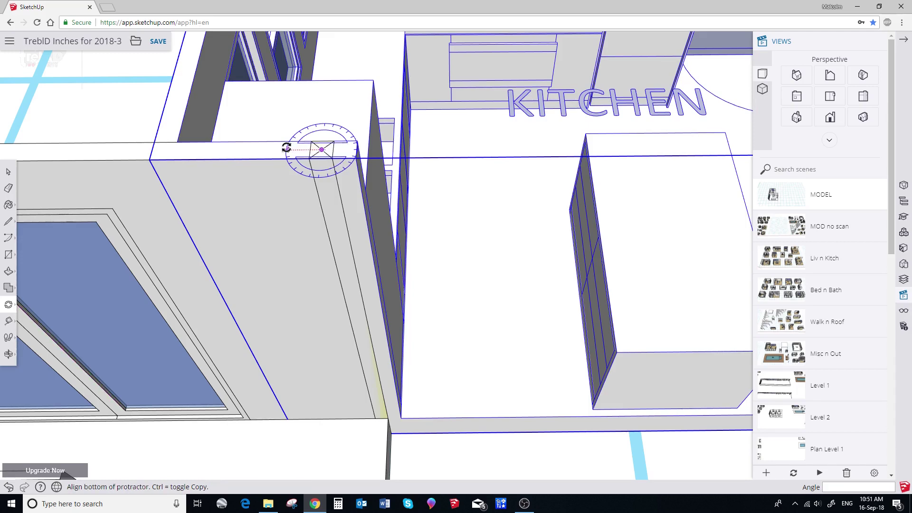
pyautogui.click(288, 149)
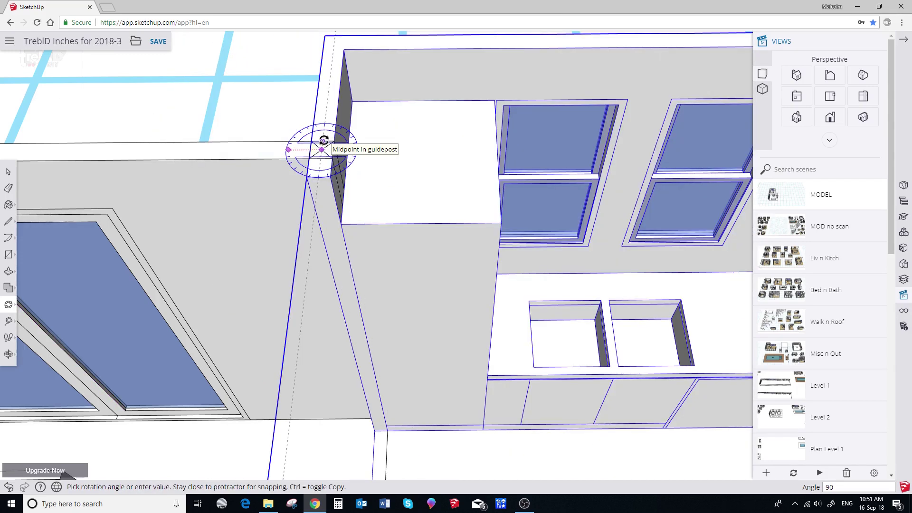
pyautogui.press('Escape')
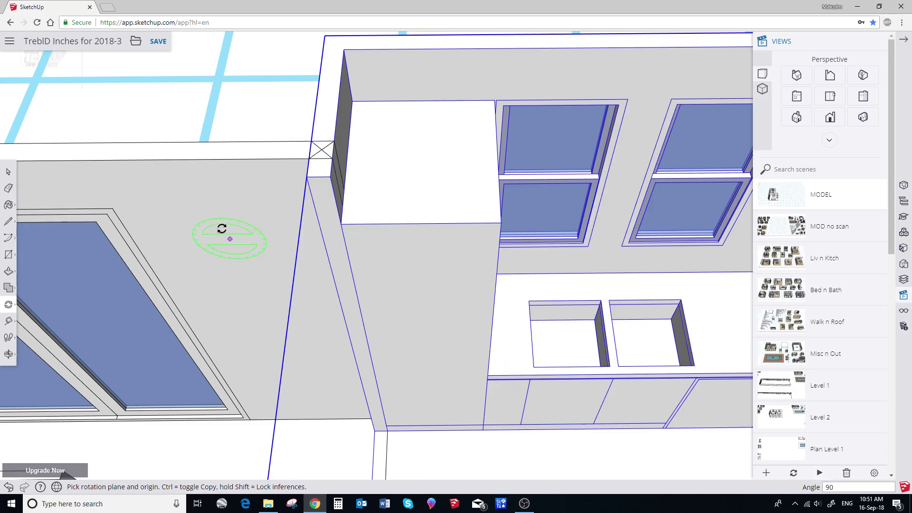
pyautogui.scroll(-5, 221, 228)
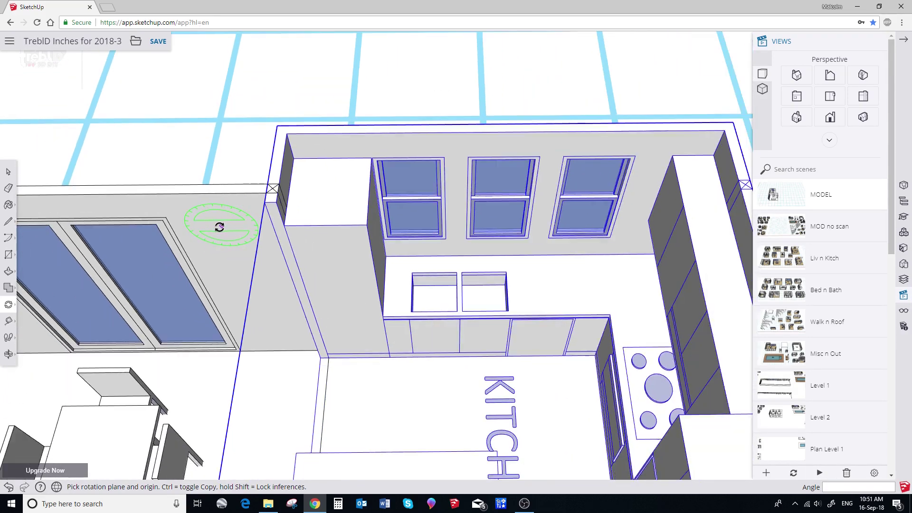
pyautogui.scroll(-5, 220, 227)
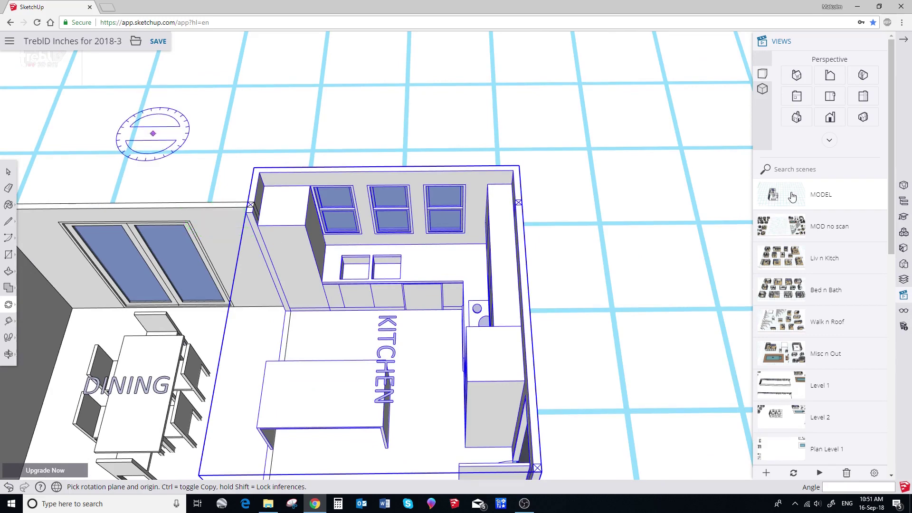
pyautogui.click(792, 196)
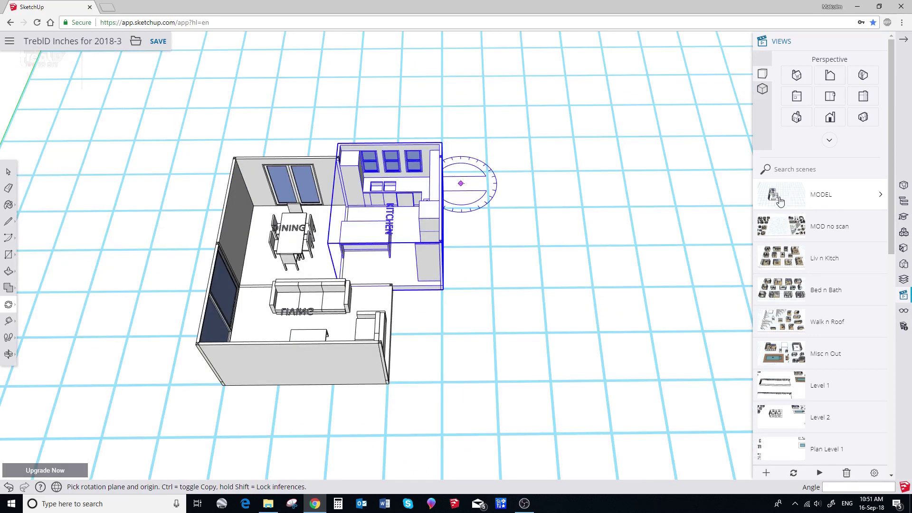
pyautogui.click(11, 172)
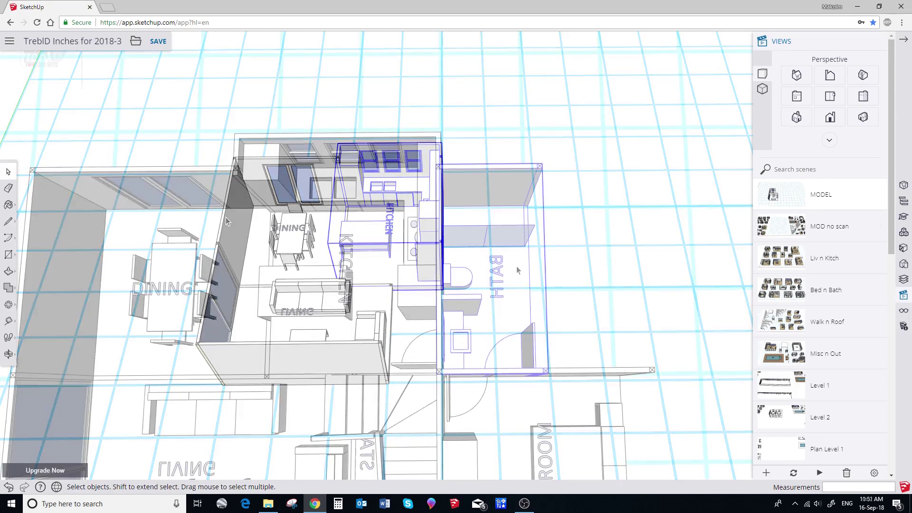
# Inside the bathroom group, raise the ceiling face by 2'
pyautogui.click(517, 270)
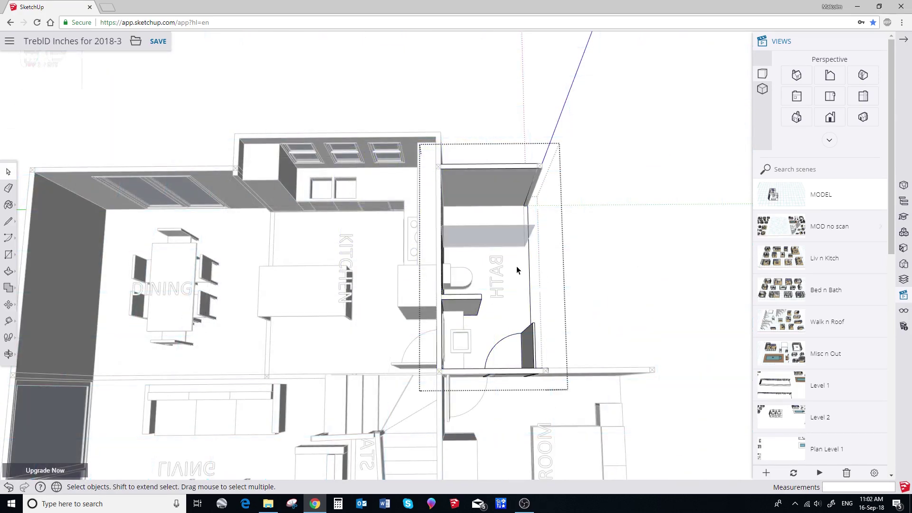
pyautogui.doubleClick(517, 269)
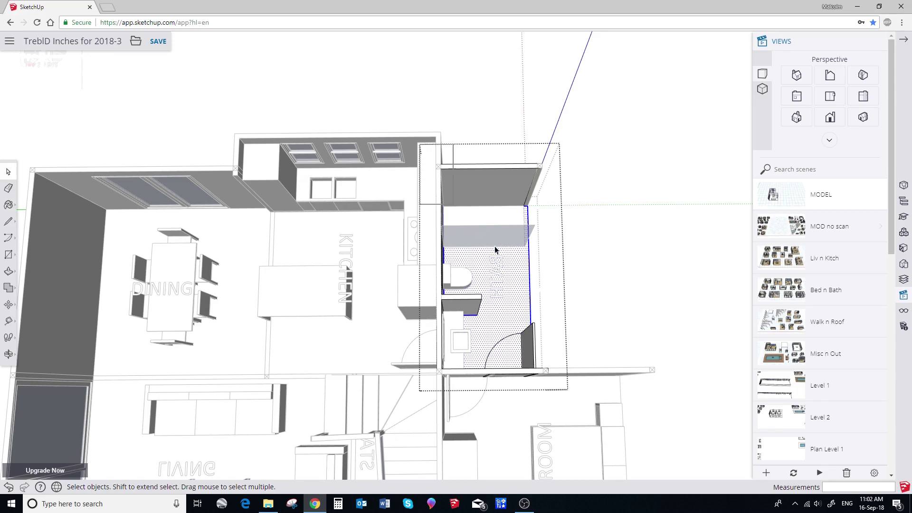
pyautogui.moveTo(437, 145); pyautogui.dragTo(586, 276)
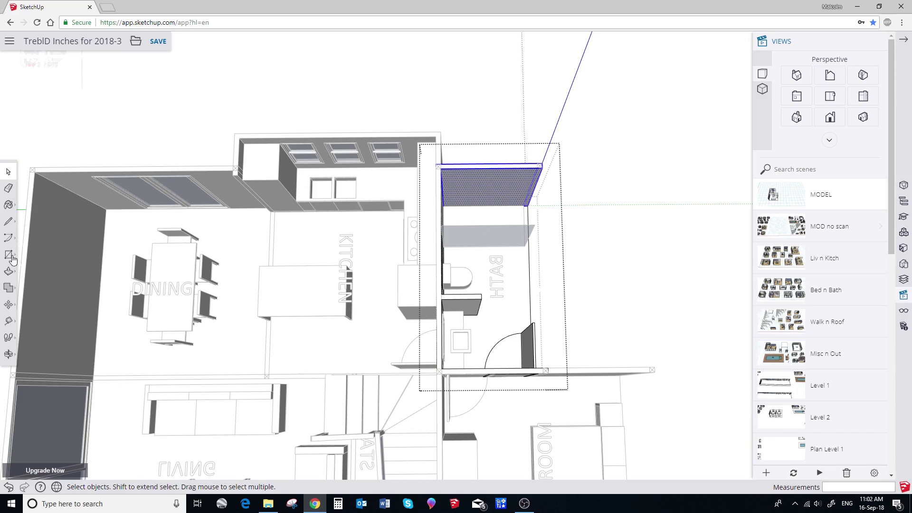
pyautogui.click(8, 305)
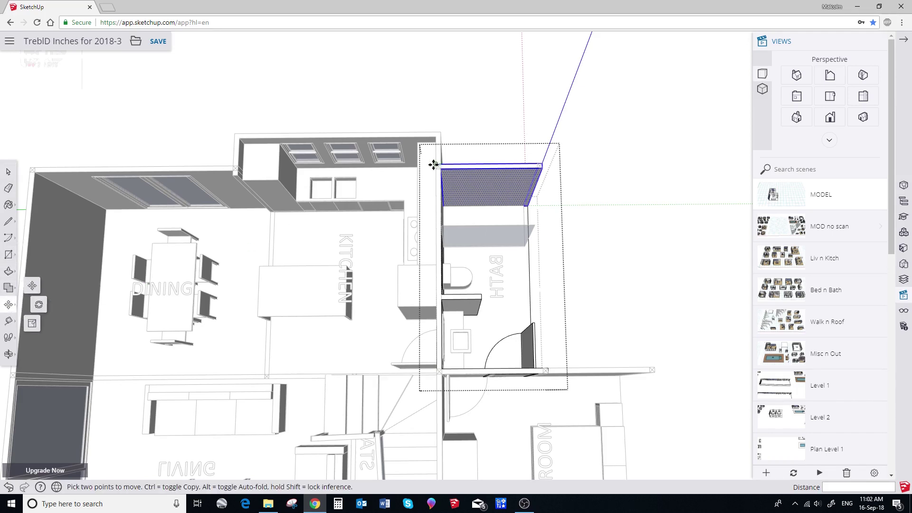
pyautogui.scroll(5, 434, 164)
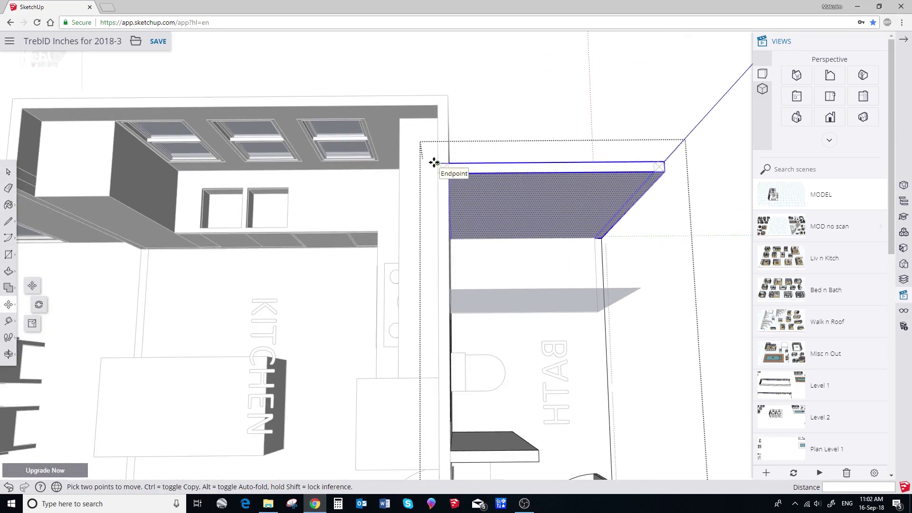
pyautogui.click(434, 162)
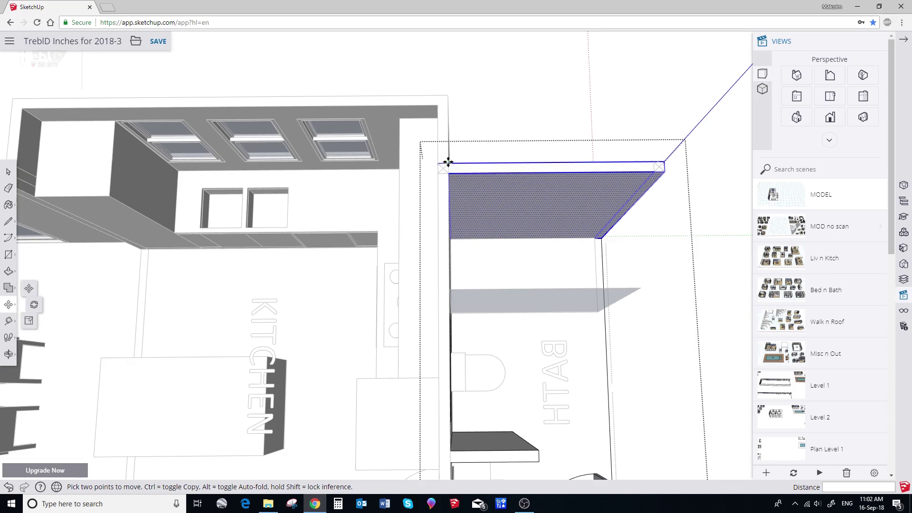
pyautogui.write("2'")
pyautogui.press('Return')
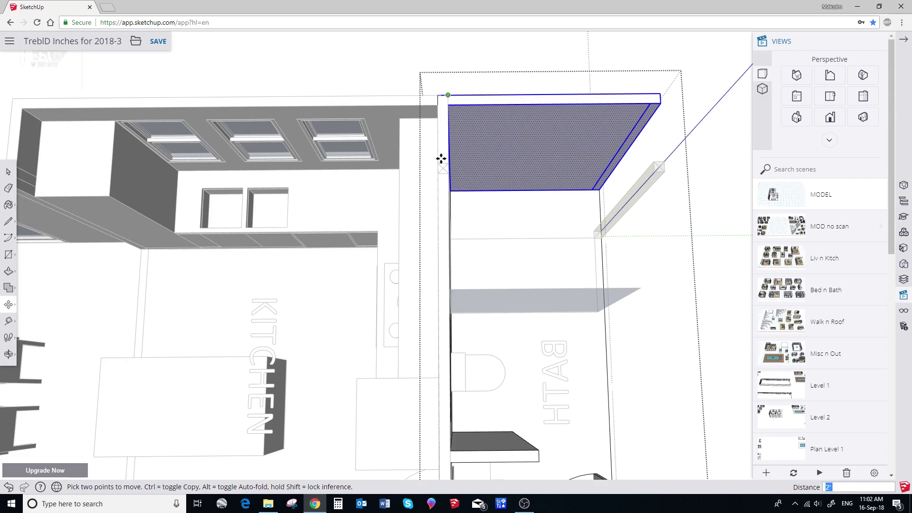
# Deselect the bathroom ceiling and zoom out to view the whole house
pyautogui.click(9, 171)
pyautogui.scroll(-5, 246, 172)
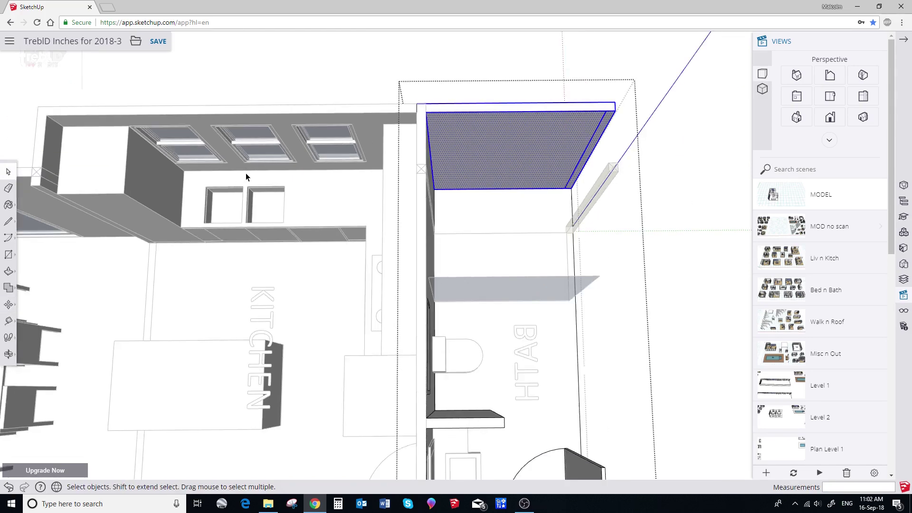
pyautogui.scroll(-2, 364, 212)
pyautogui.moveTo(364, 212); pyautogui.dragTo(351, 197, button='middle')
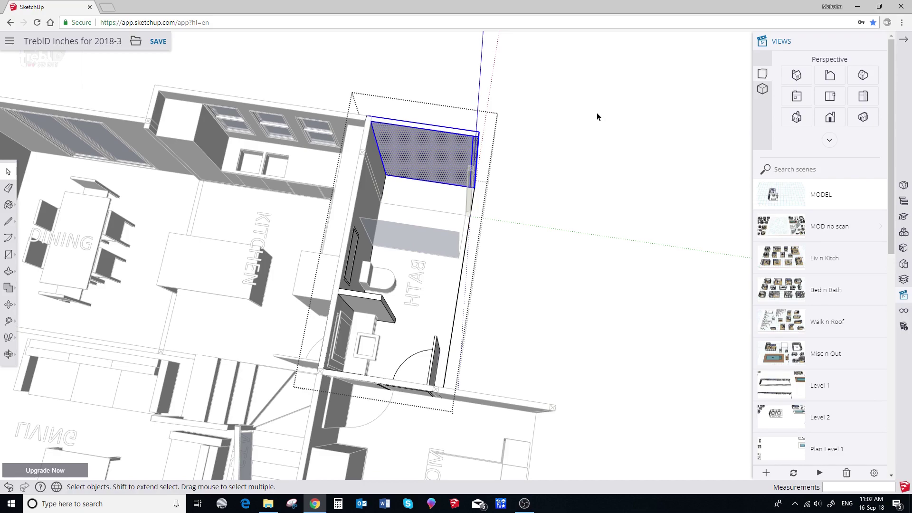
pyautogui.press('Escape')
pyautogui.press('Escape')
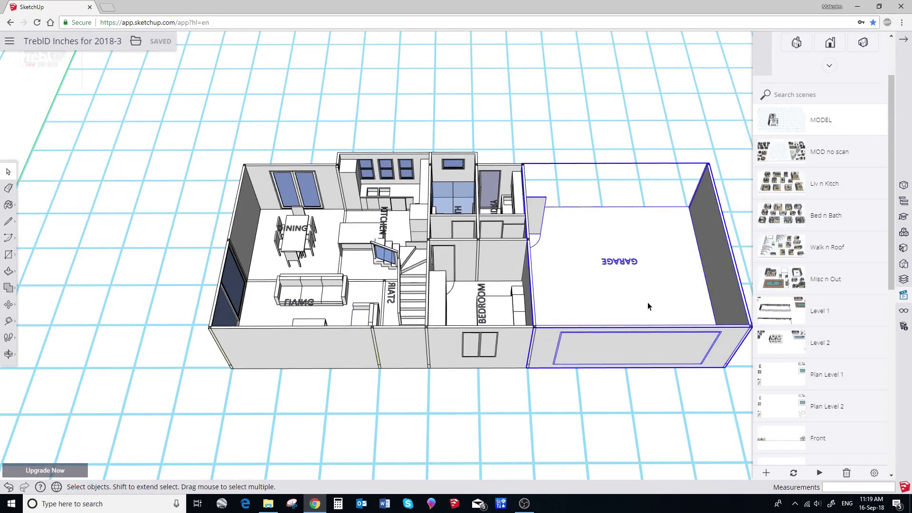
# Move the garage so its corner snaps against the bedroom wall corner
pyautogui.scroll(4, 648, 303)
pyautogui.moveTo(653, 305); pyautogui.dragTo(394, 223, button='middle')
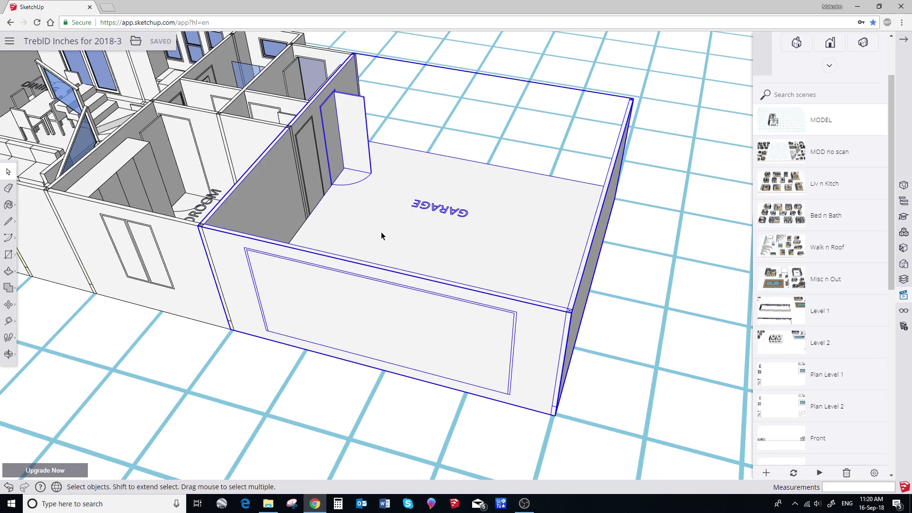
pyautogui.click(8, 304)
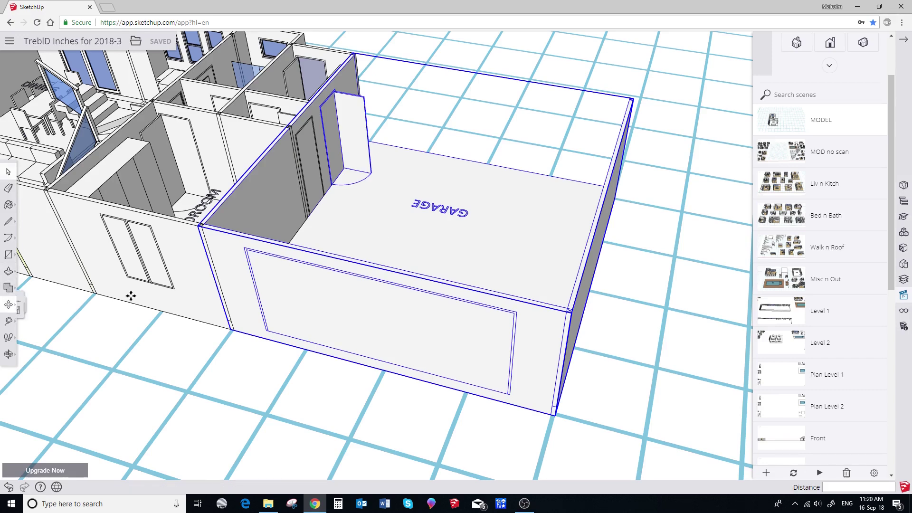
pyautogui.click(198, 225)
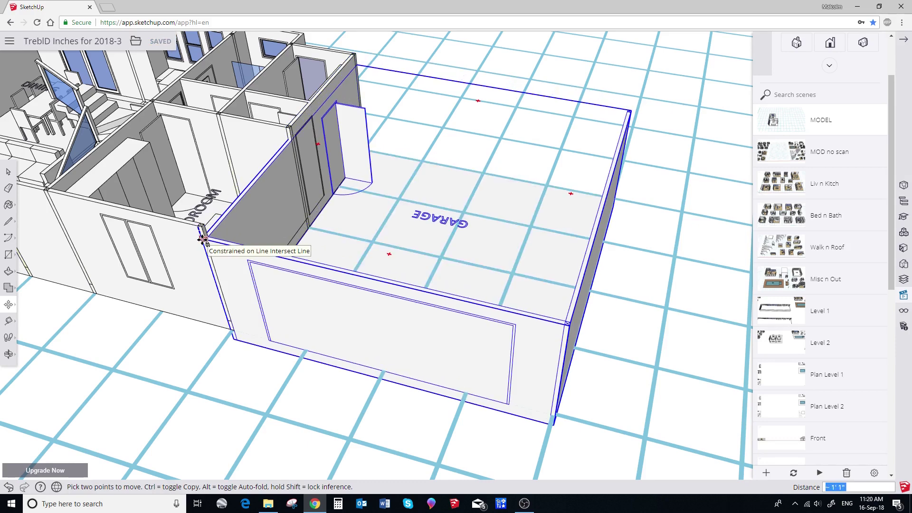
pyautogui.click(202, 240)
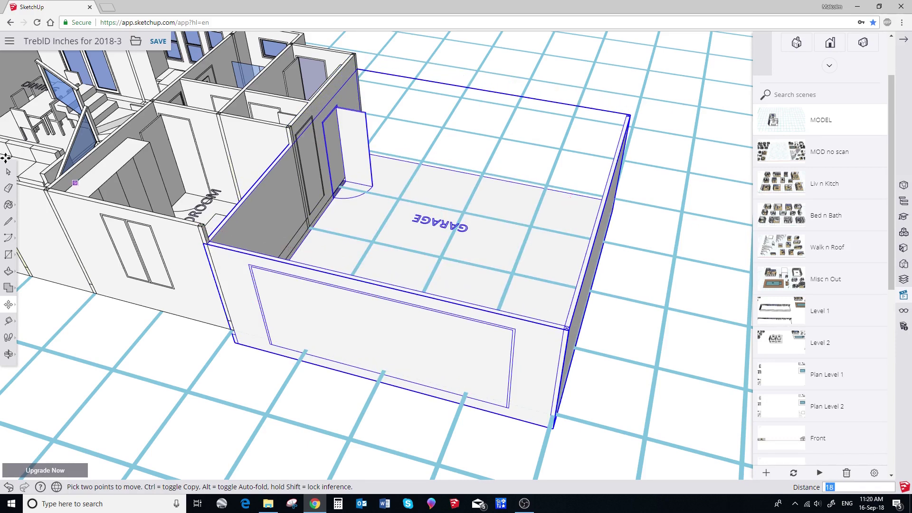
pyautogui.click(8, 172)
pyautogui.moveTo(316, 240); pyautogui.dragTo(592, 185, button='middle')
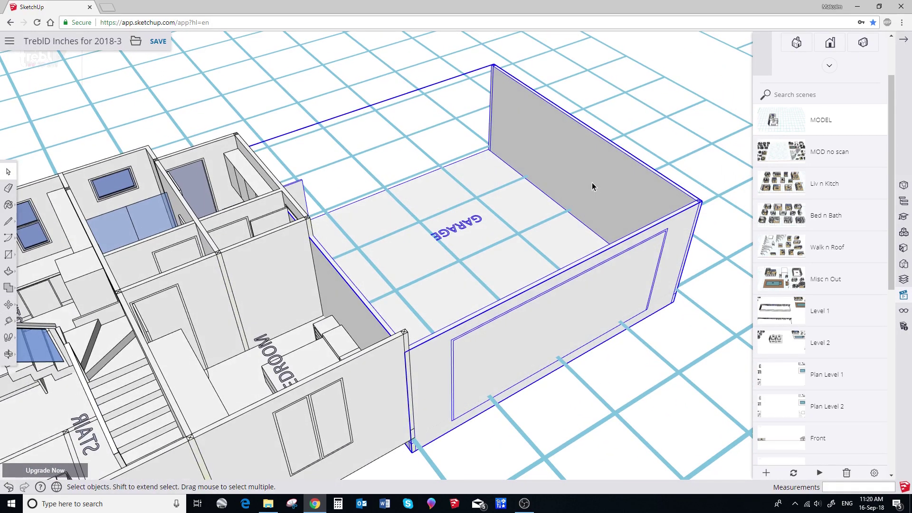
# Inside the garage group, push/pull the back wall's end out to 23' 8 1/2"
pyautogui.doubleClick(592, 183)
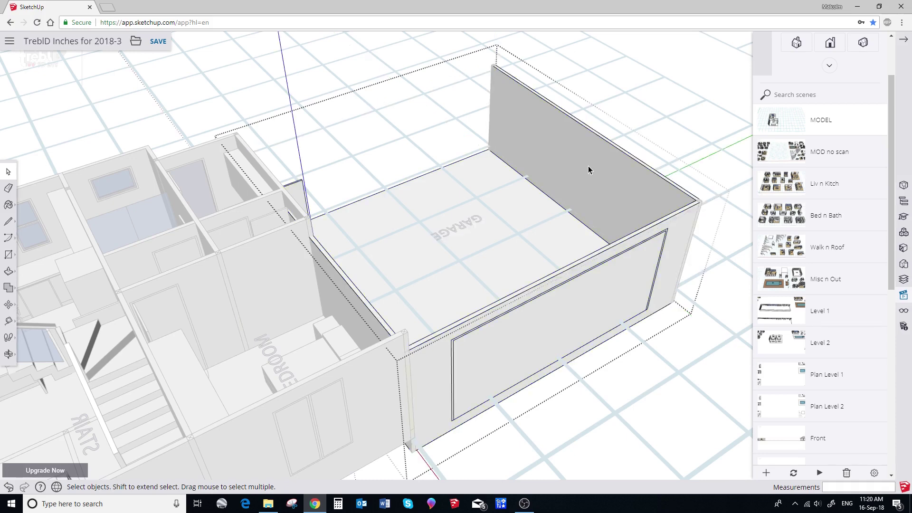
pyautogui.tripleClick(588, 168)
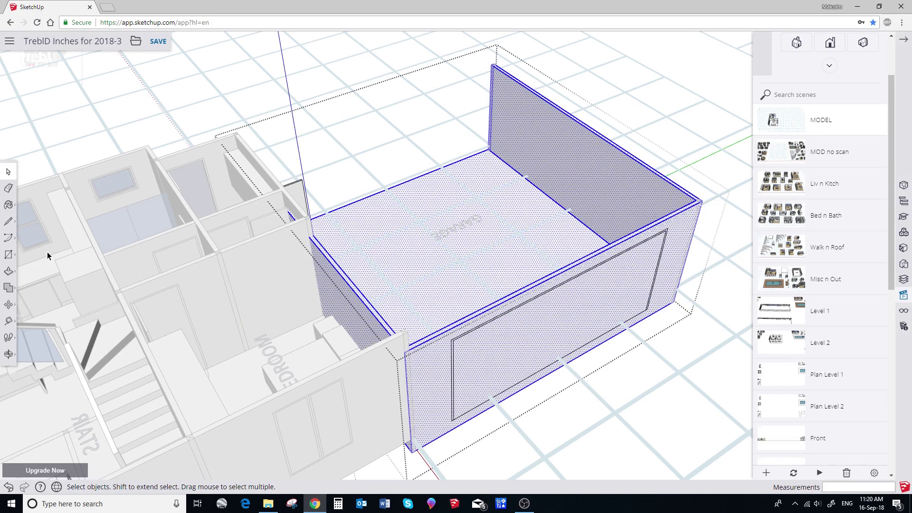
pyautogui.click(9, 271)
pyautogui.scroll(4, 494, 82)
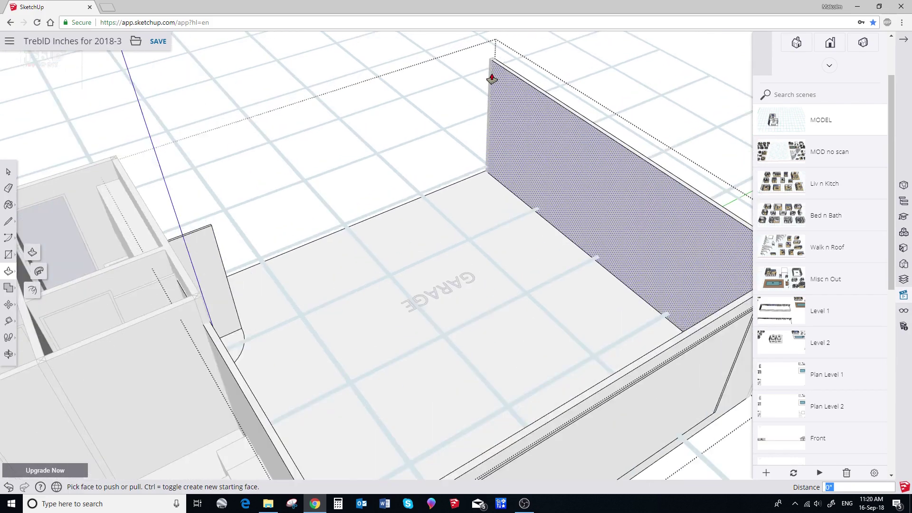
pyautogui.scroll(2, 492, 78)
pyautogui.click(485, 77)
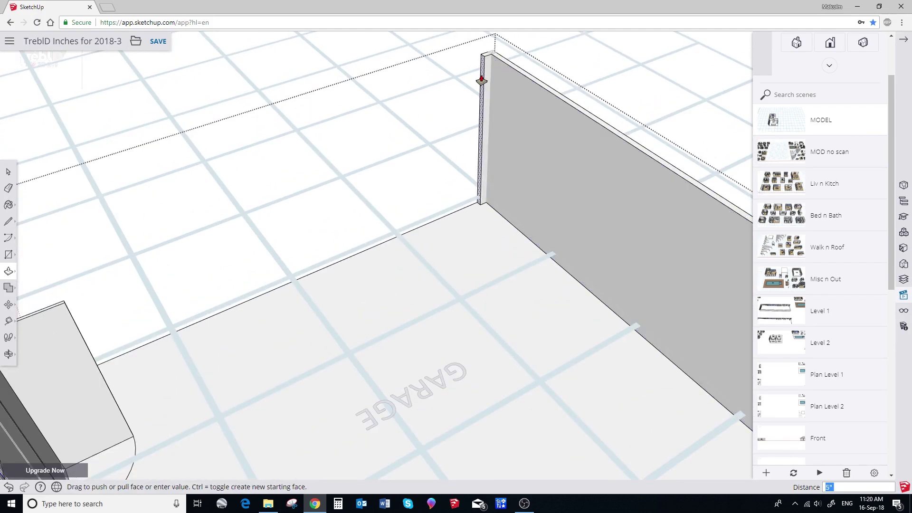
pyautogui.scroll(-5, 481, 80)
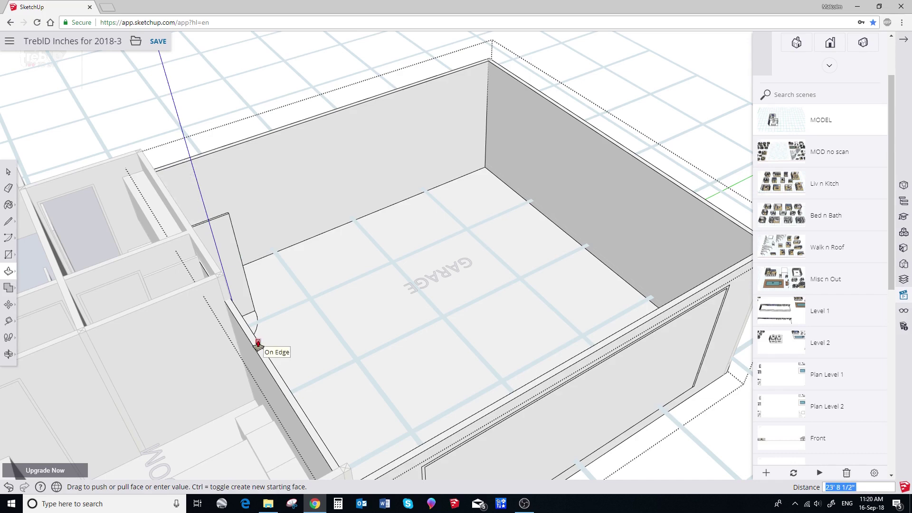
pyautogui.click(258, 344)
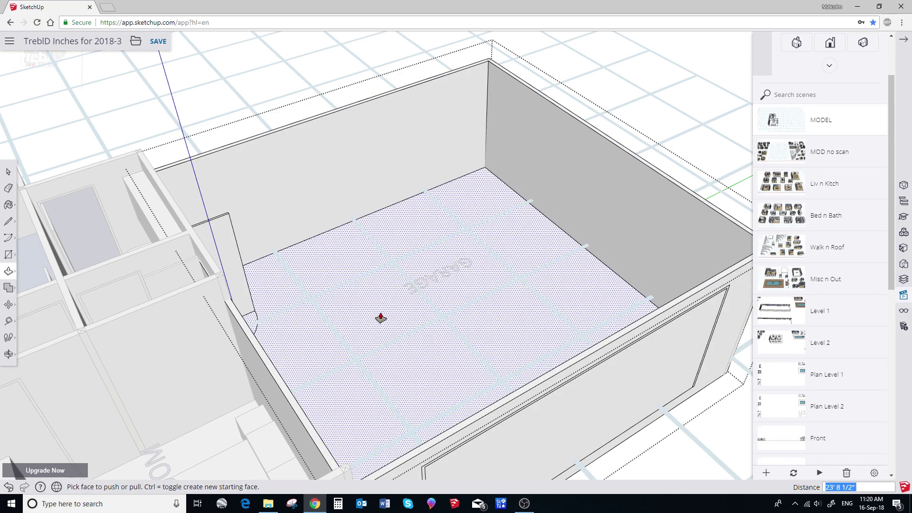
pyautogui.moveTo(381, 318); pyautogui.dragTo(98, 316, button='middle')
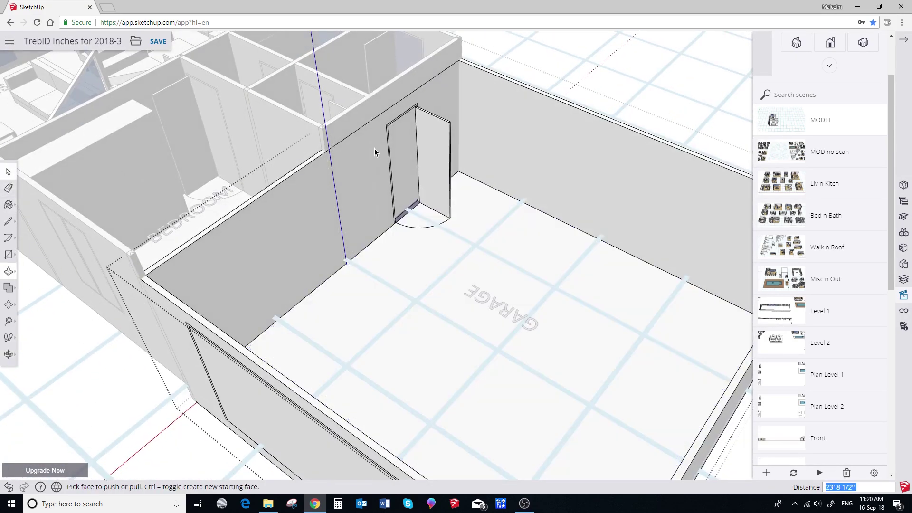
# Copy the garage door onto the back wall and nudge it into place
pyautogui.press('space')
pyautogui.click(425, 124)
pyautogui.scroll(6, 426, 126)
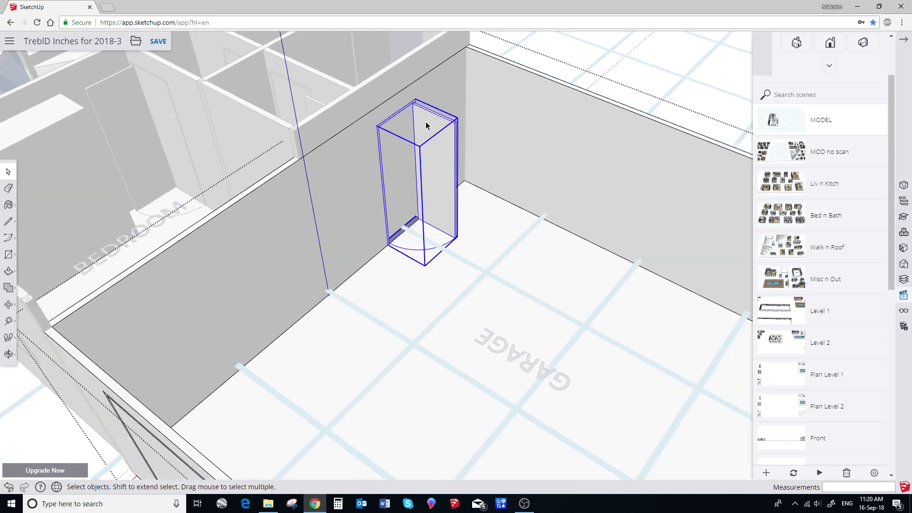
pyautogui.moveTo(428, 147); pyautogui.dragTo(399, 152, button='middle')
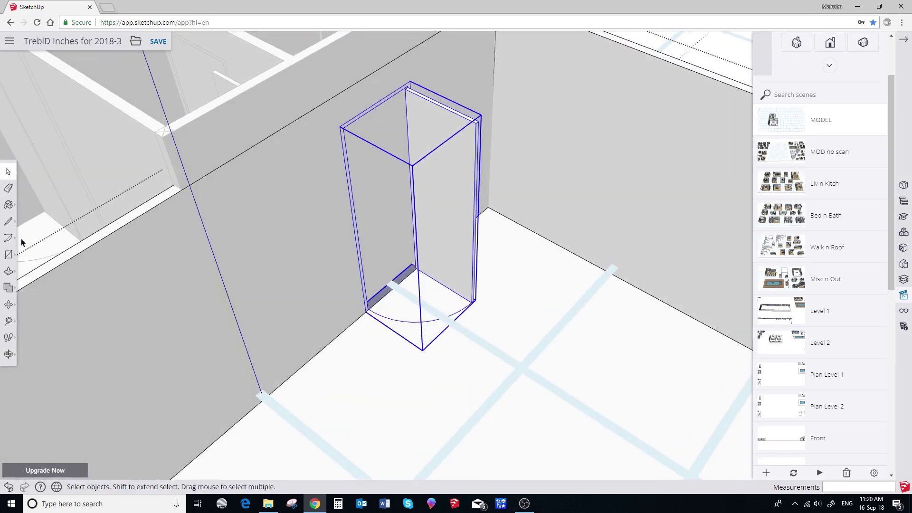
pyautogui.click(8, 304)
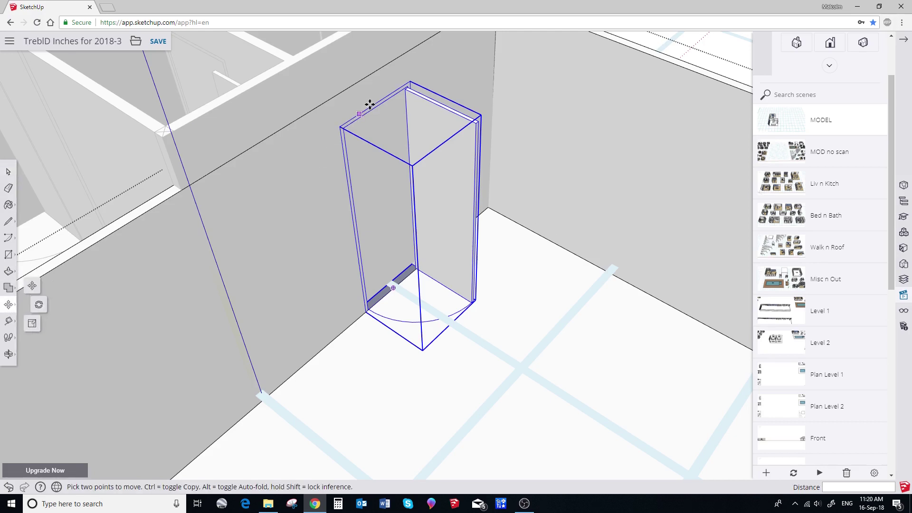
pyautogui.click(370, 104)
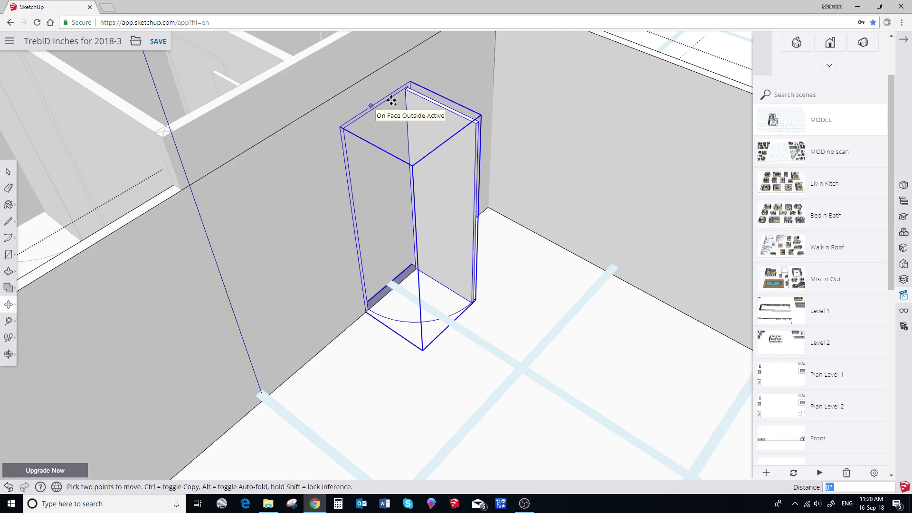
pyautogui.press('ctrl')
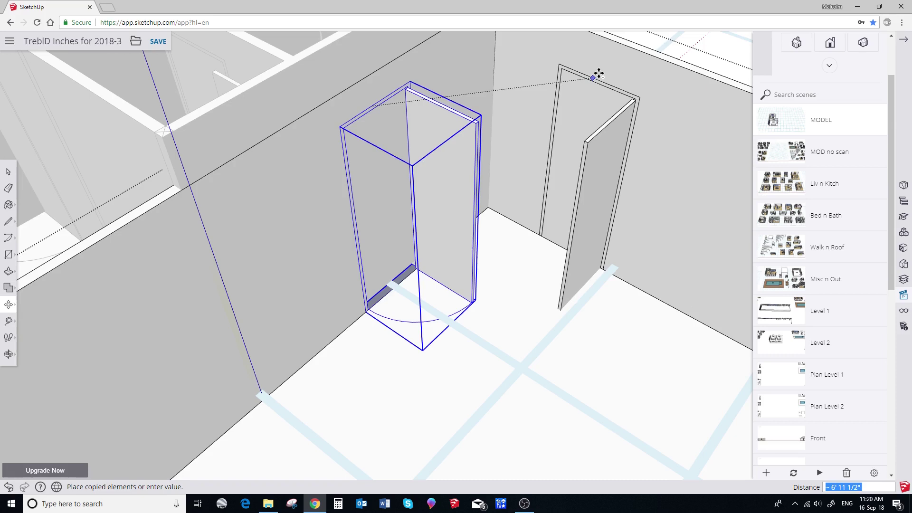
pyautogui.click(593, 76)
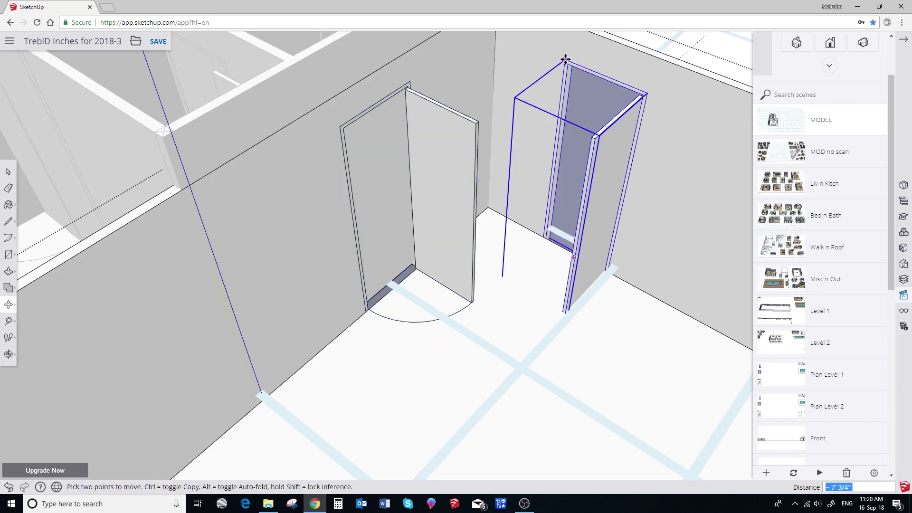
pyautogui.click(562, 62)
pyautogui.click(410, 83)
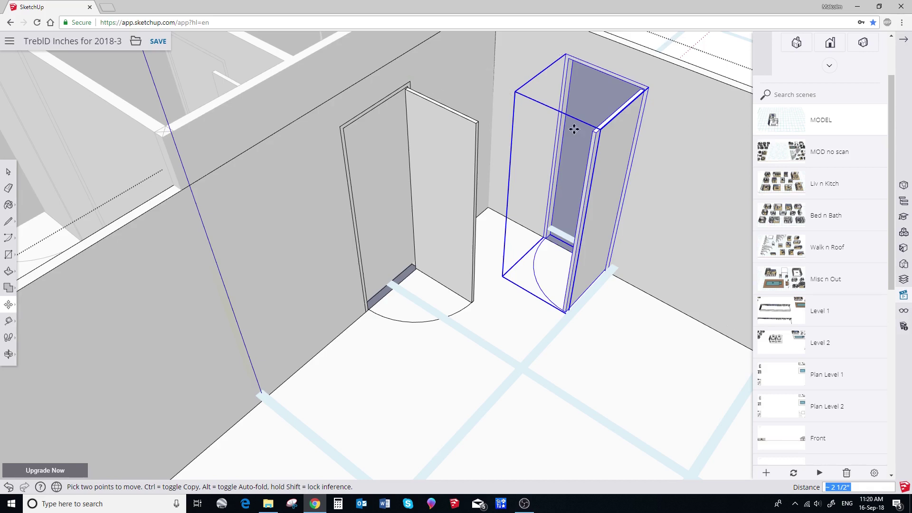
# Flip the copied 2'8 R door along its red axis
pyautogui.rightClick(615, 127)
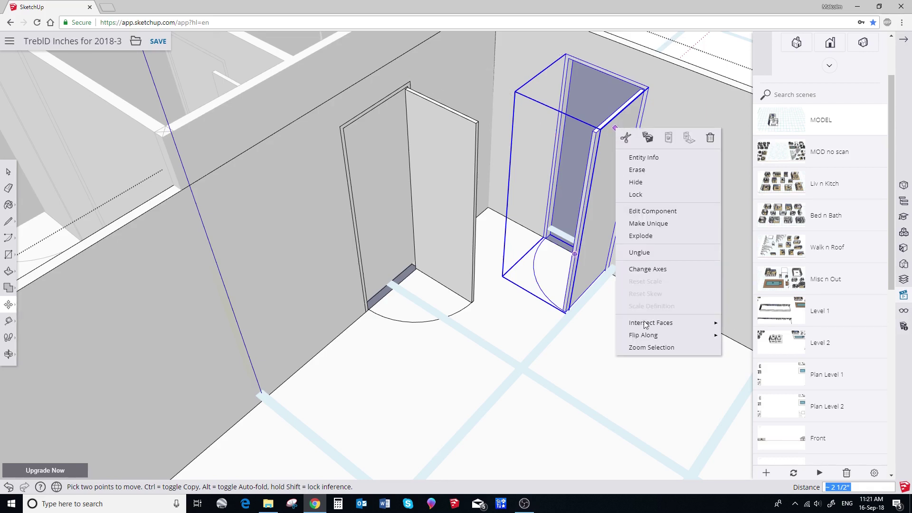
pyautogui.moveTo(653, 338)
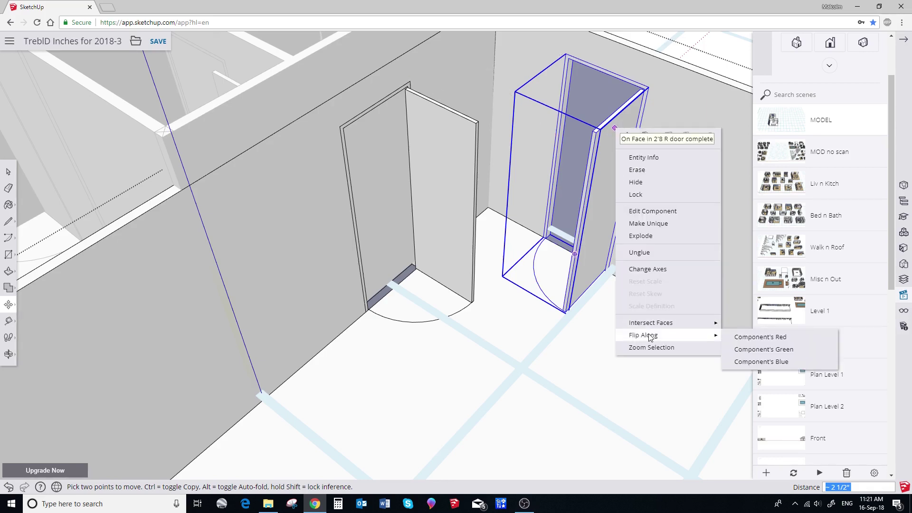
pyautogui.click(754, 338)
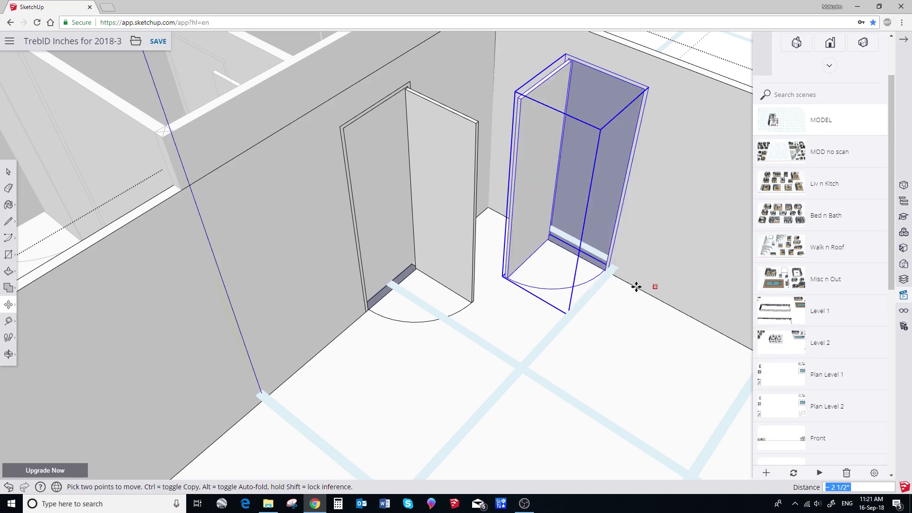
pyautogui.moveTo(584, 305); pyautogui.dragTo(584, 332, button='middle')
# Move the copied door further along the back wall and close the Views panel
pyautogui.press('m')
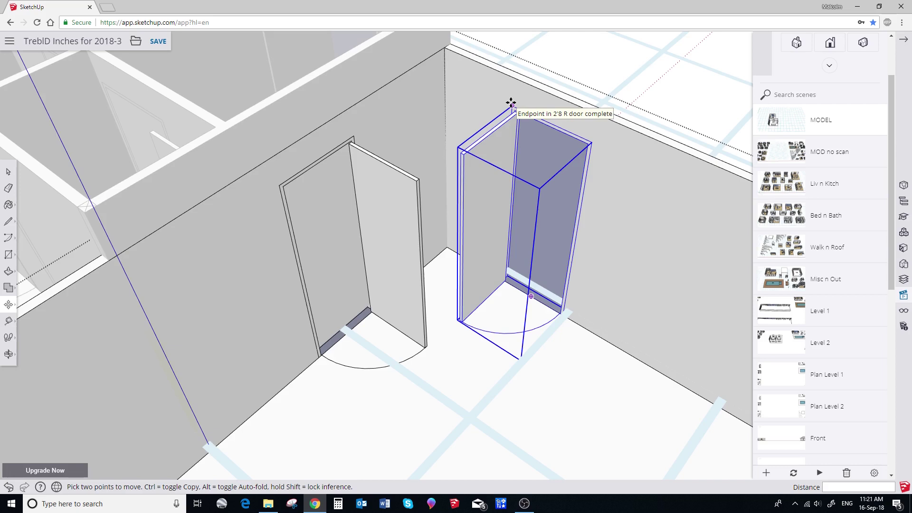
pyautogui.click(512, 106)
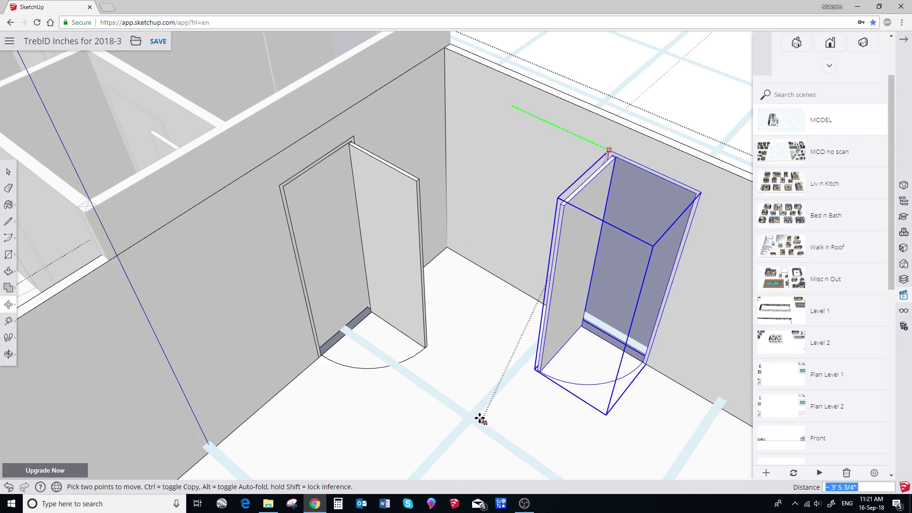
pyautogui.click(482, 419)
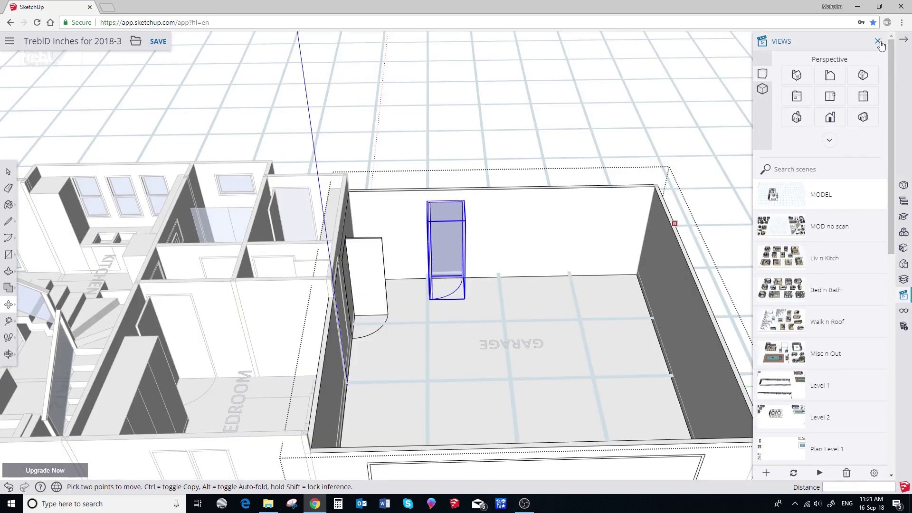
pyautogui.click(903, 40)
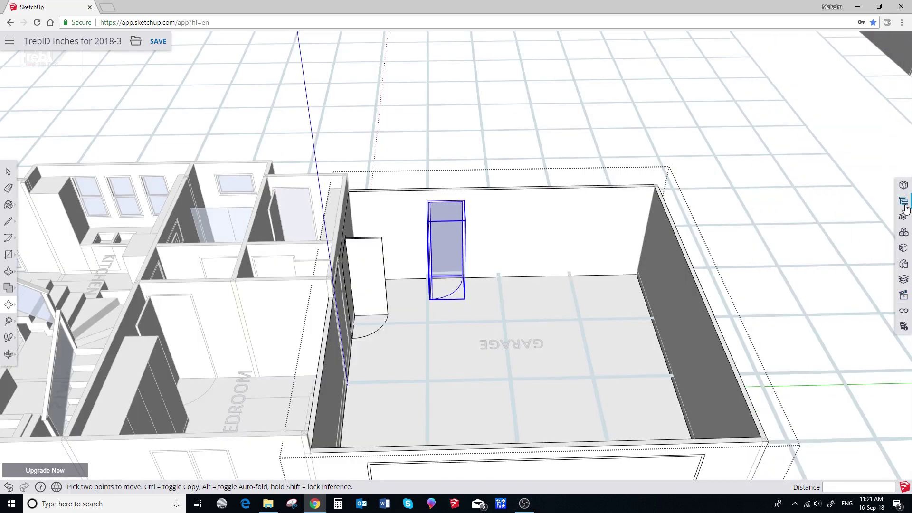
# Place a 4'x2' DH window from the model's components onto the garage back wall
pyautogui.click(905, 233)
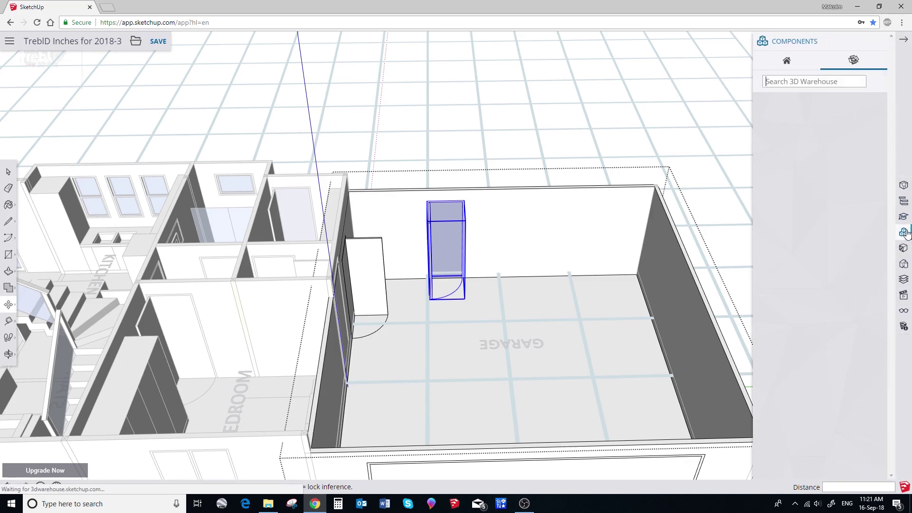
pyautogui.click(789, 62)
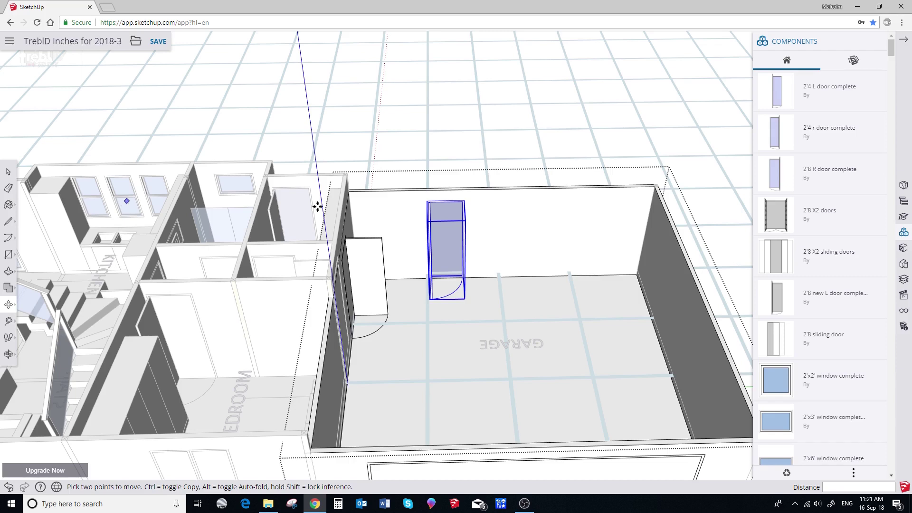
pyautogui.scroll(-1, 783, 168)
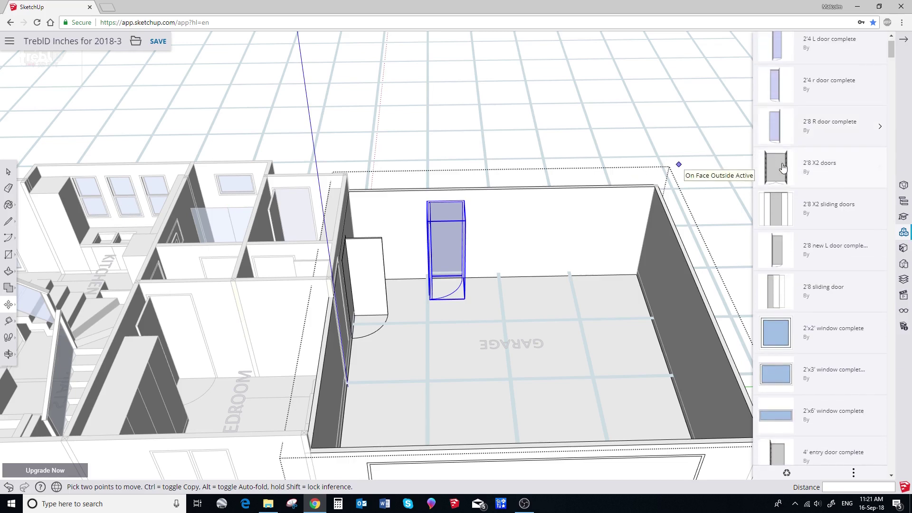
pyautogui.scroll(-3, 783, 167)
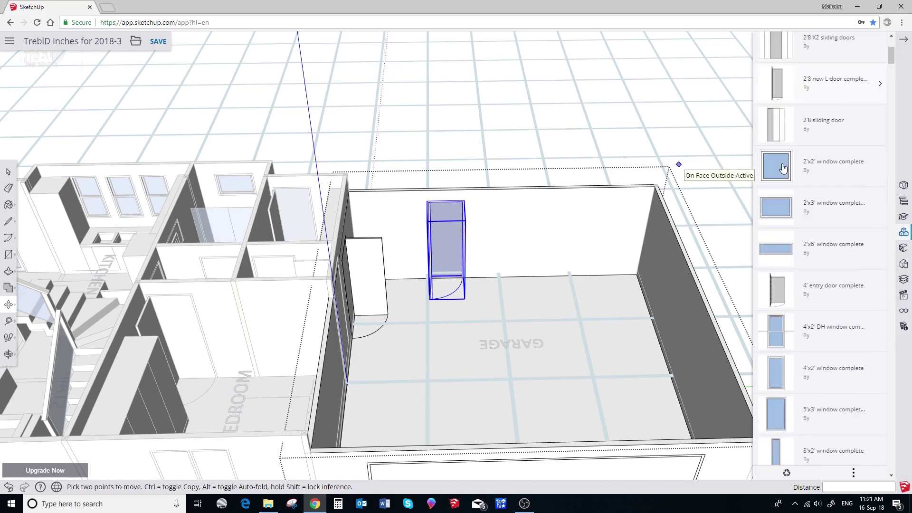
pyautogui.scroll(-1, 783, 168)
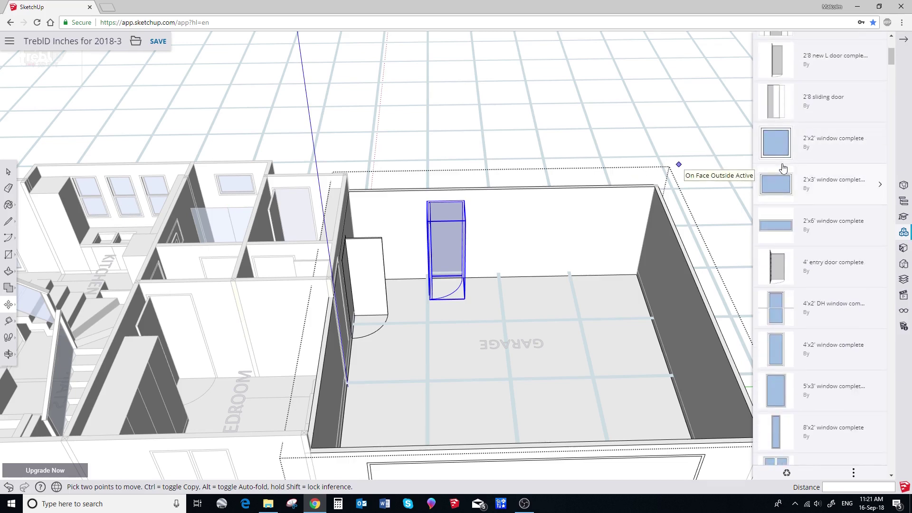
pyautogui.click(776, 311)
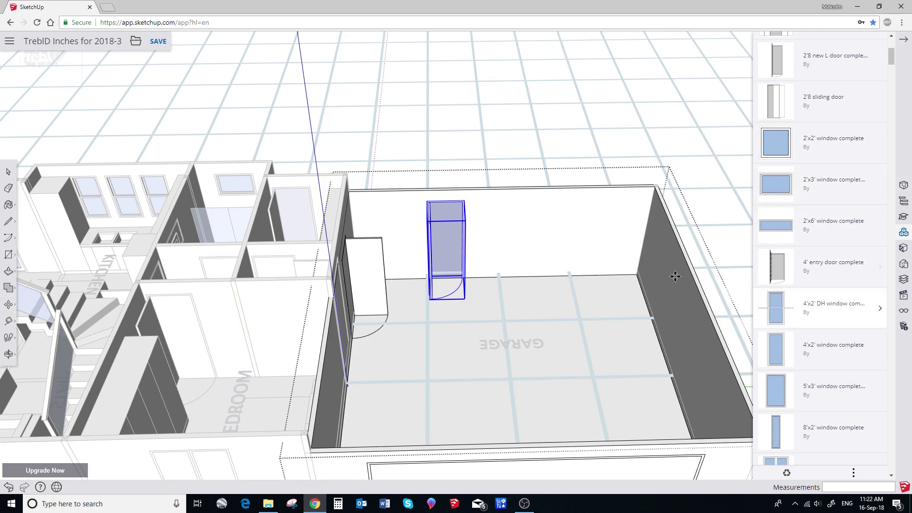
pyautogui.click(525, 247)
# Slide the window left and raise it high on the wall beside the door
pyautogui.press('q')
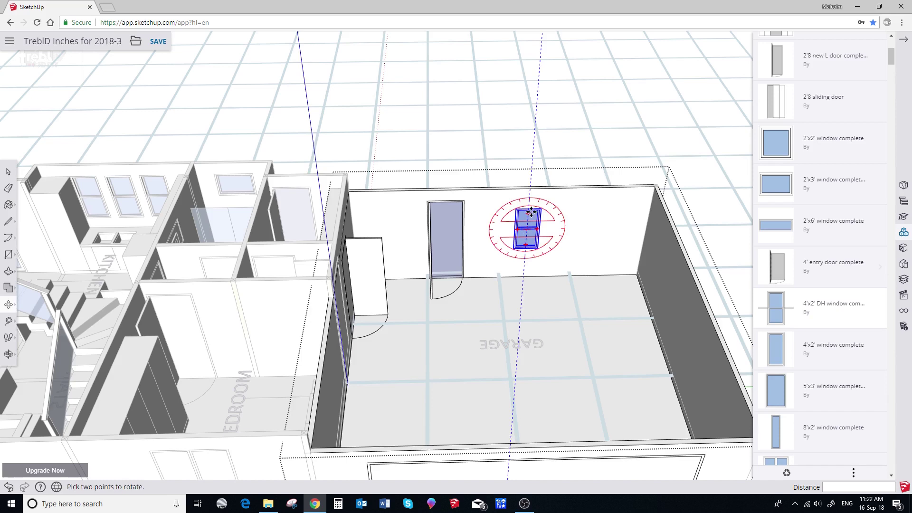
pyautogui.press('m')
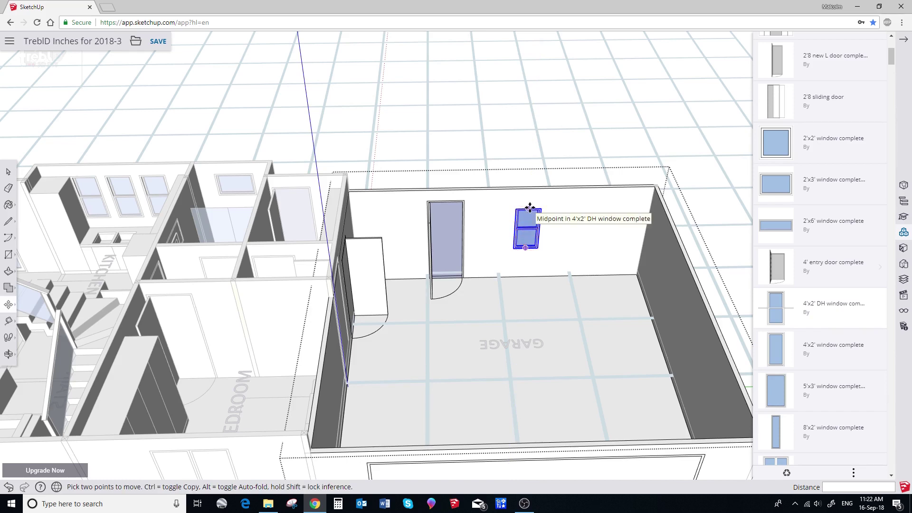
pyautogui.moveTo(524, 209); pyautogui.dragTo(507, 191)
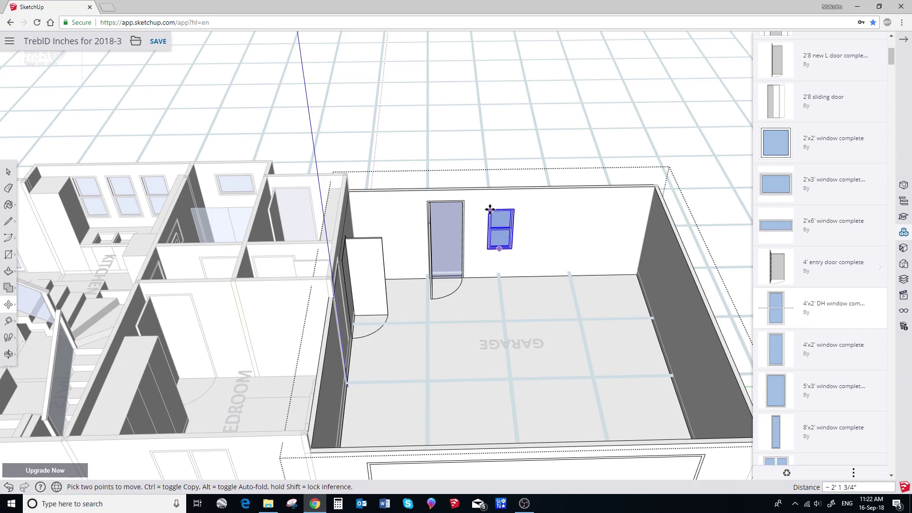
pyautogui.click(490, 210)
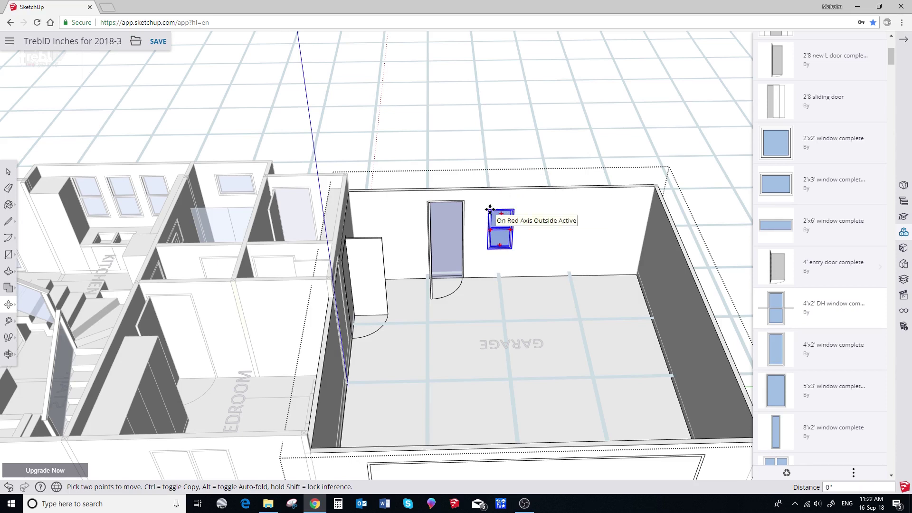
pyautogui.click(467, 201)
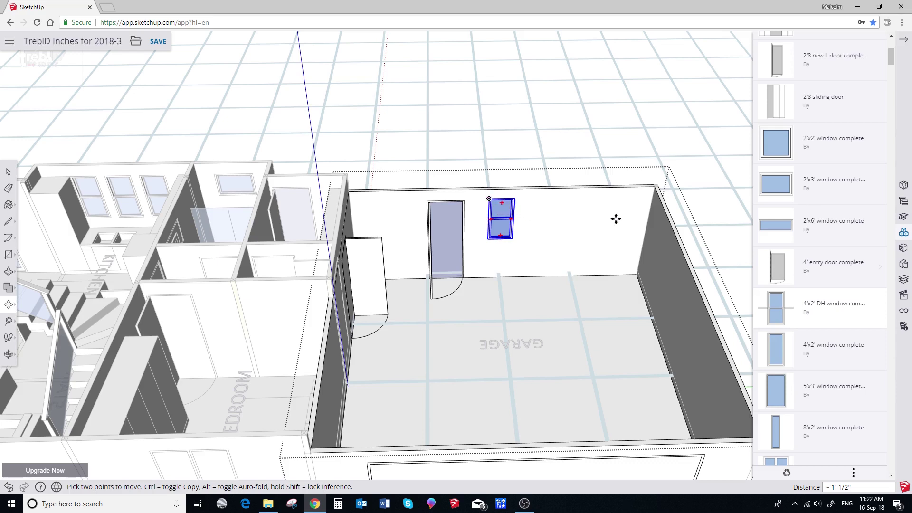
# In Entity Info, change the window's layer from Layer0 to 'doors and windows'
pyautogui.click(903, 185)
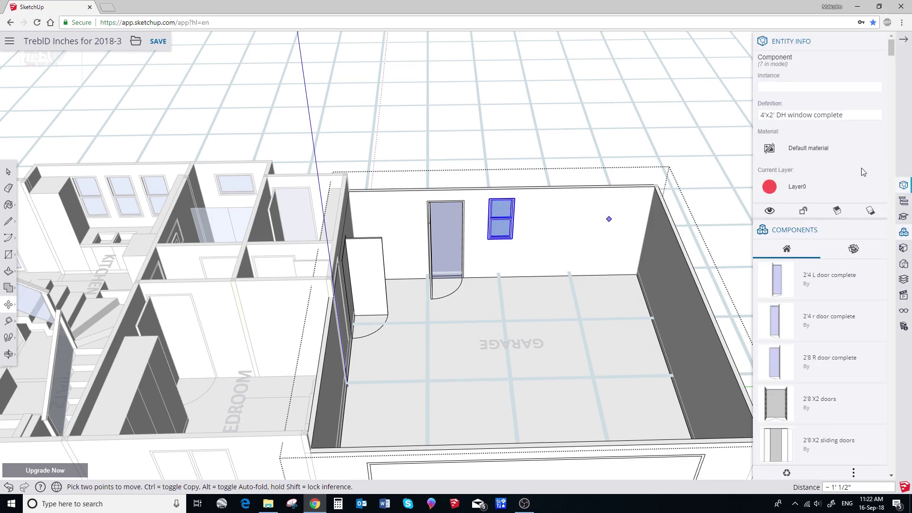
pyautogui.click(800, 187)
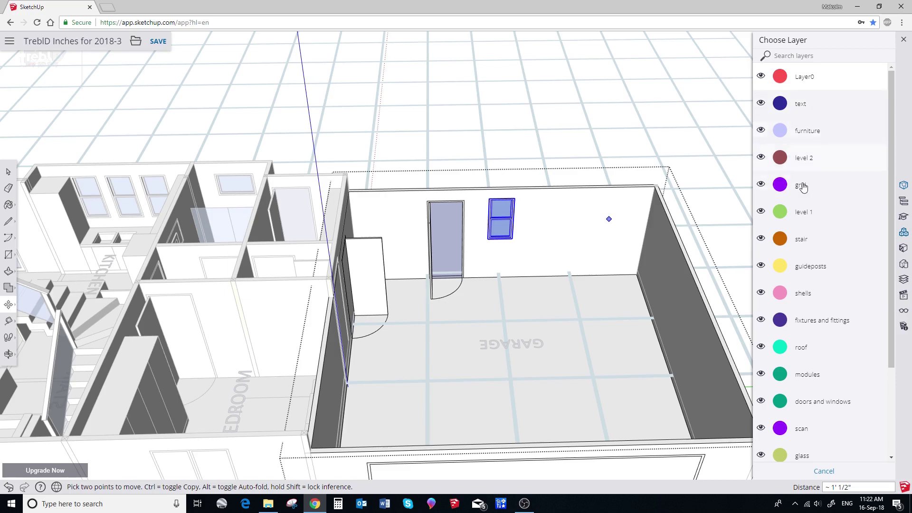
pyautogui.click(782, 402)
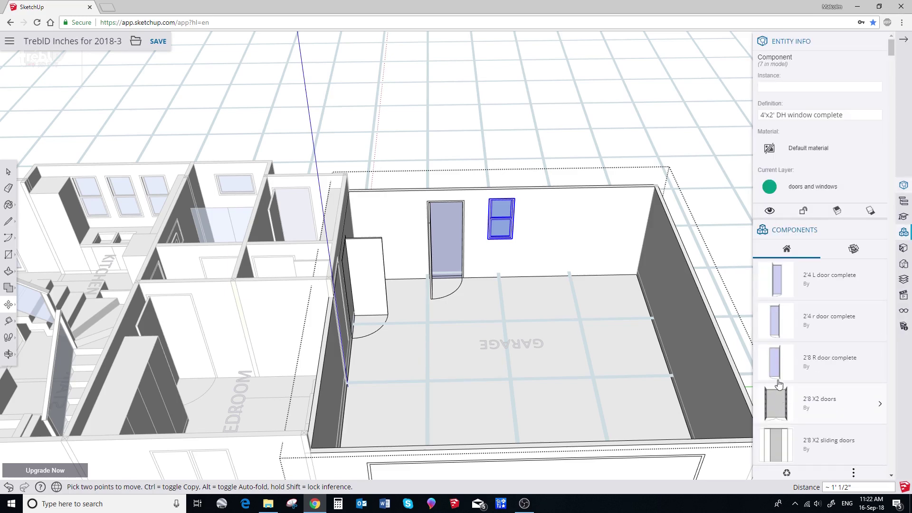
# Copy the 4'x2' DH window further right along the garage back wall at the same height
pyautogui.click(891, 39)
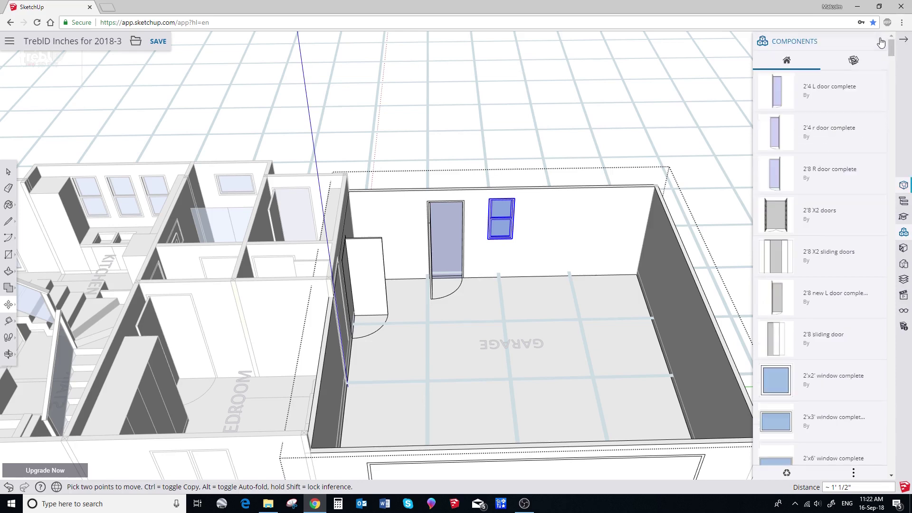
pyautogui.click(501, 197)
pyautogui.press('ctrl')
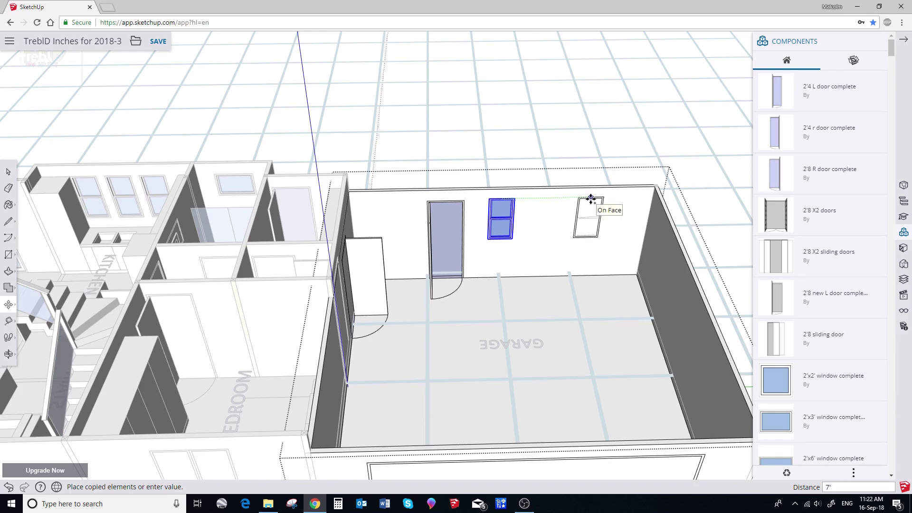
pyautogui.click(590, 198)
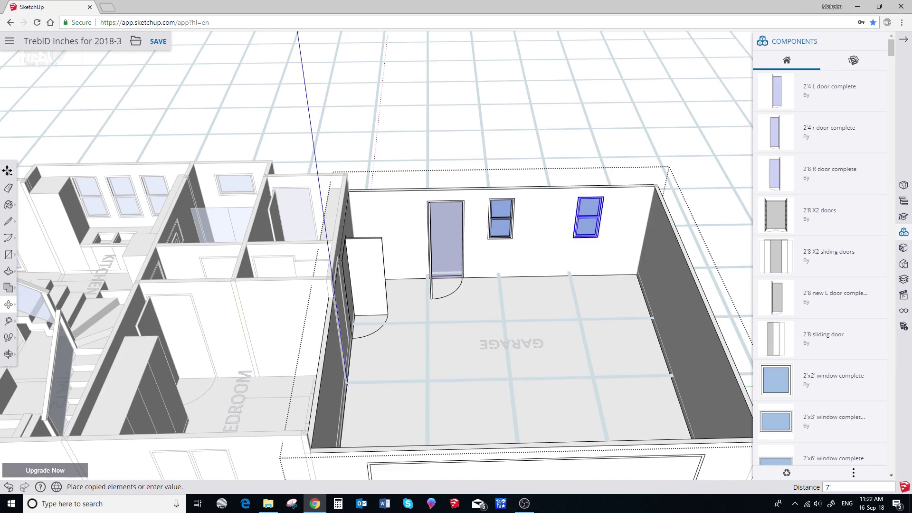
# Move the garage door left toward the wall's left corner
pyautogui.press('space')
pyautogui.click(448, 211)
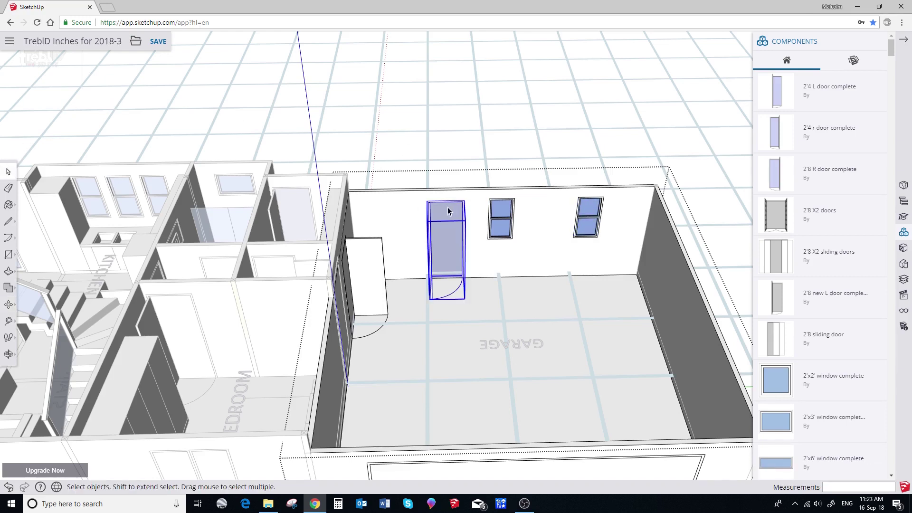
pyautogui.click(8, 304)
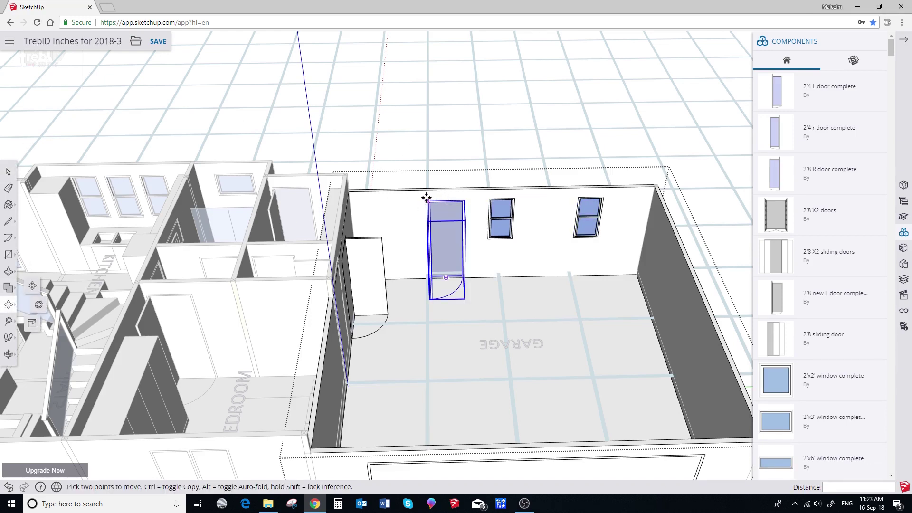
pyautogui.click(429, 199)
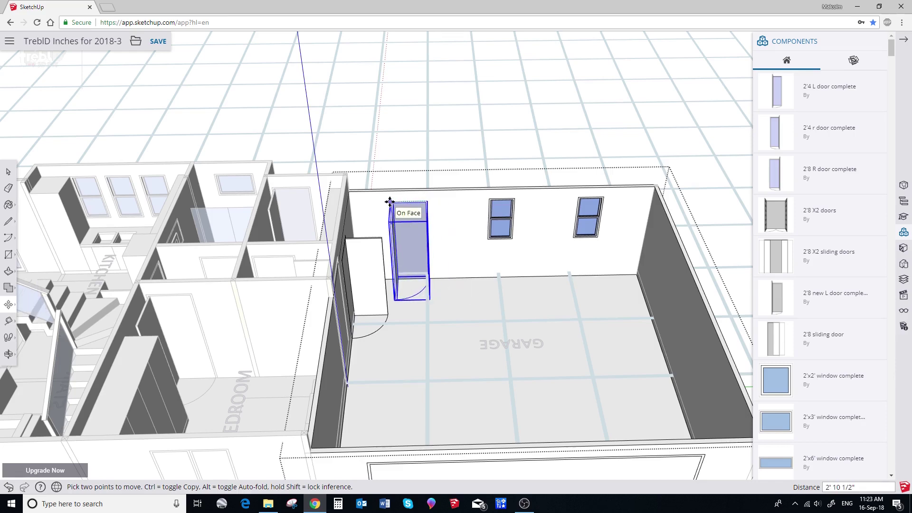
pyautogui.click(383, 202)
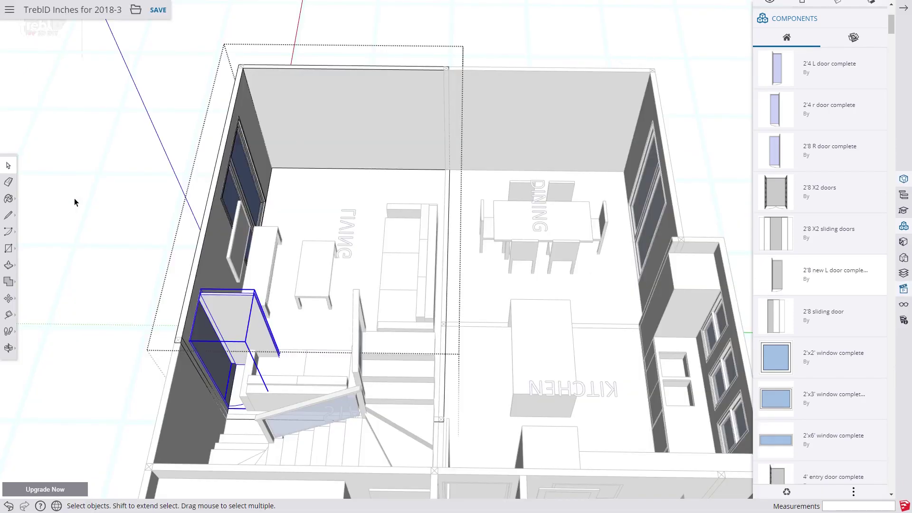
# Draw a rectangle on the living room back wall, push it in 3 1/2", and erase that panel
pyautogui.click(8, 247)
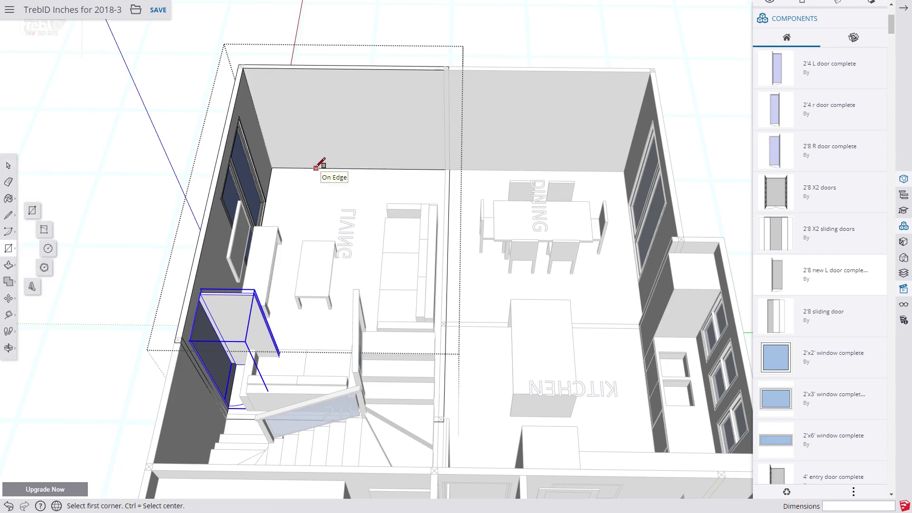
pyautogui.click(300, 168)
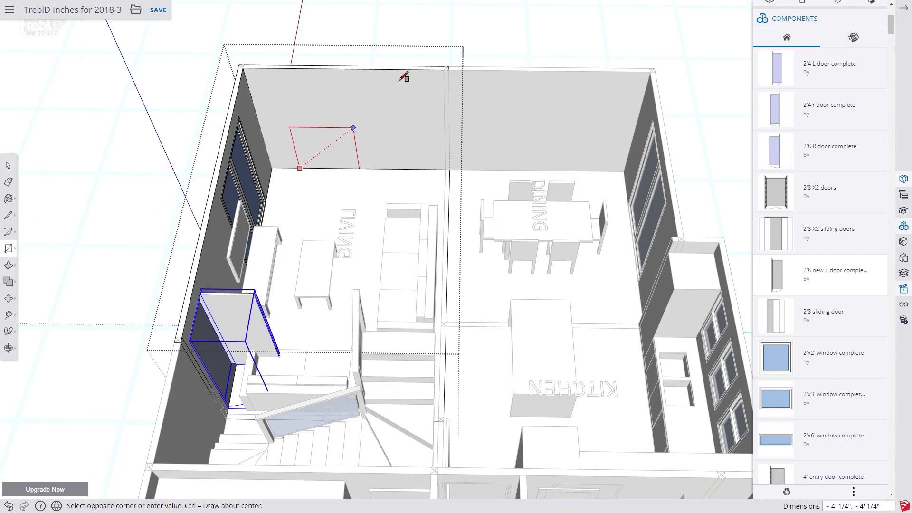
pyautogui.click(404, 69)
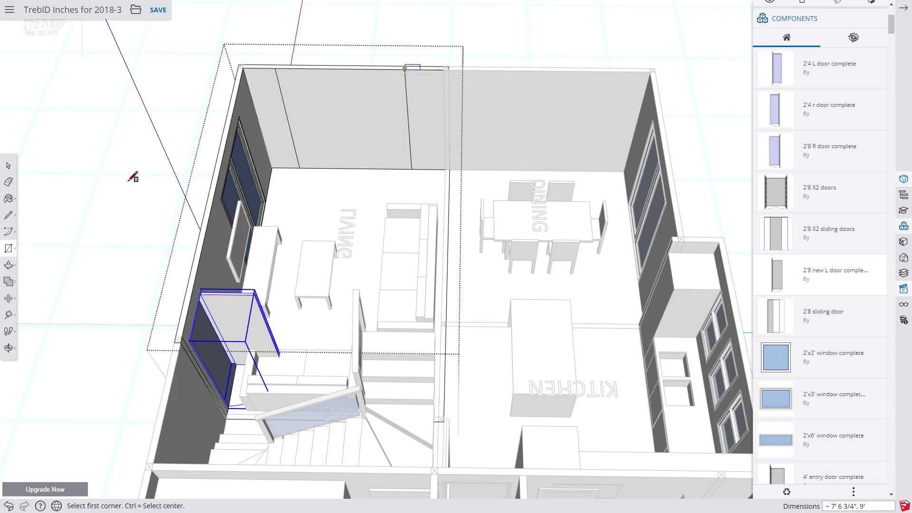
pyautogui.click(38, 261)
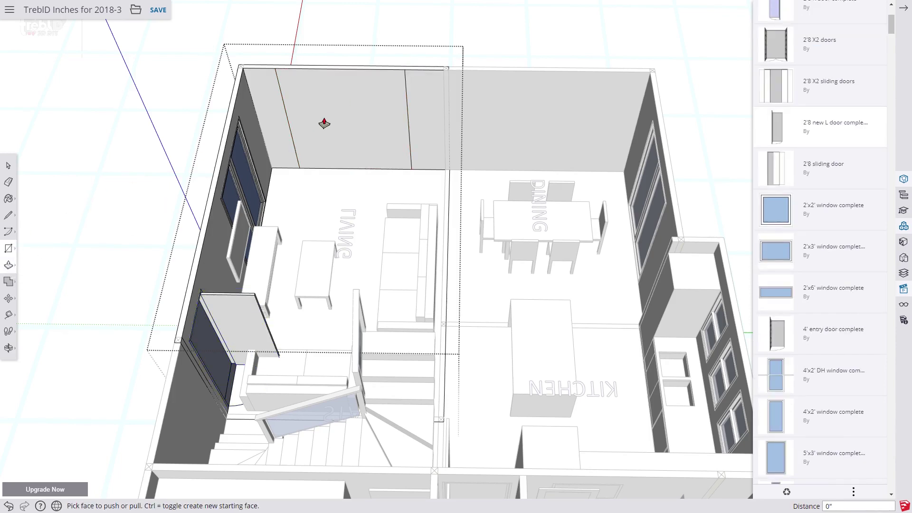
pyautogui.click(319, 121)
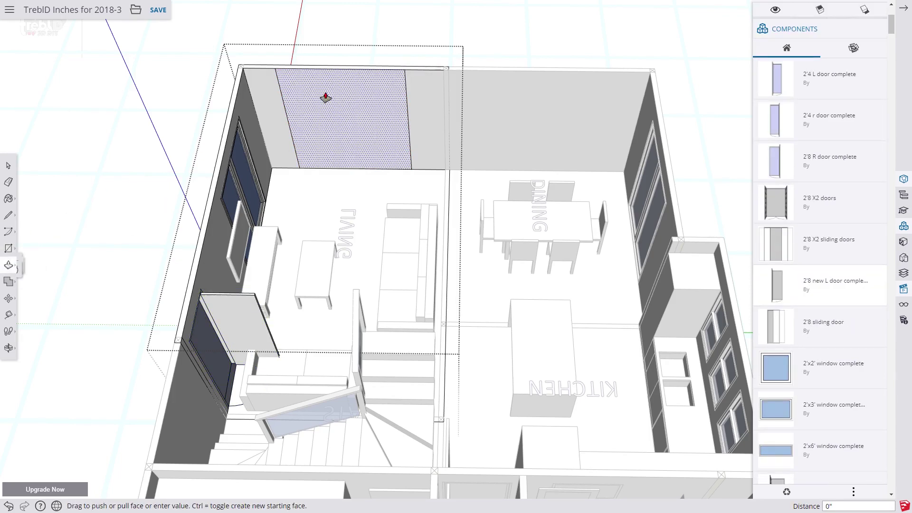
pyautogui.click(324, 69)
pyautogui.click(8, 180)
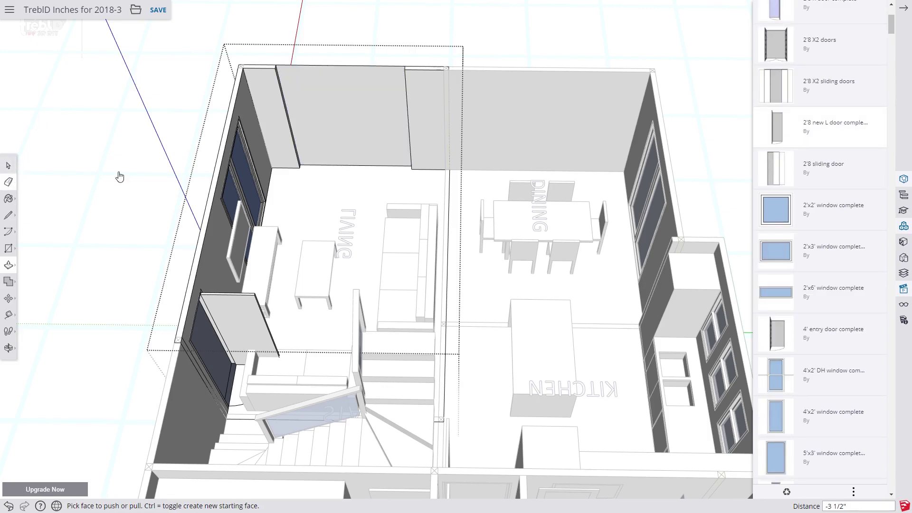
pyautogui.moveTo(349, 70); pyautogui.dragTo(348, 59)
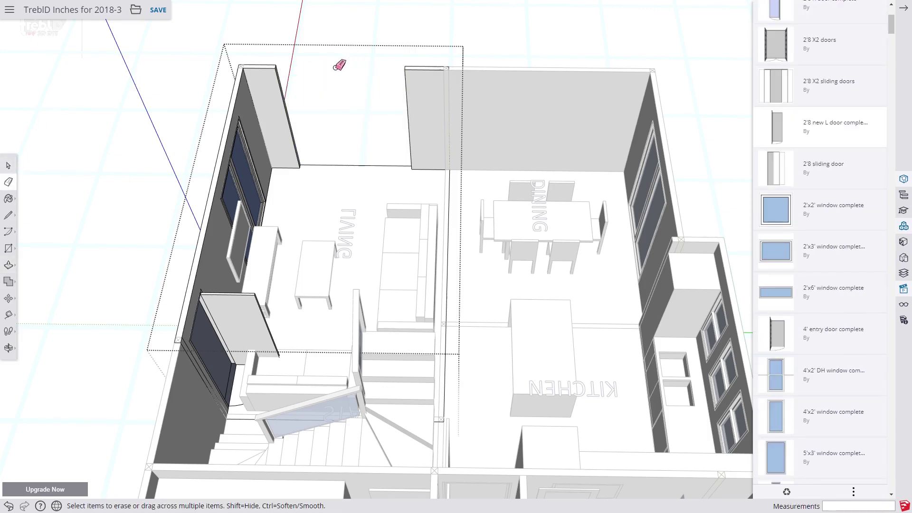
pyautogui.click(9, 165)
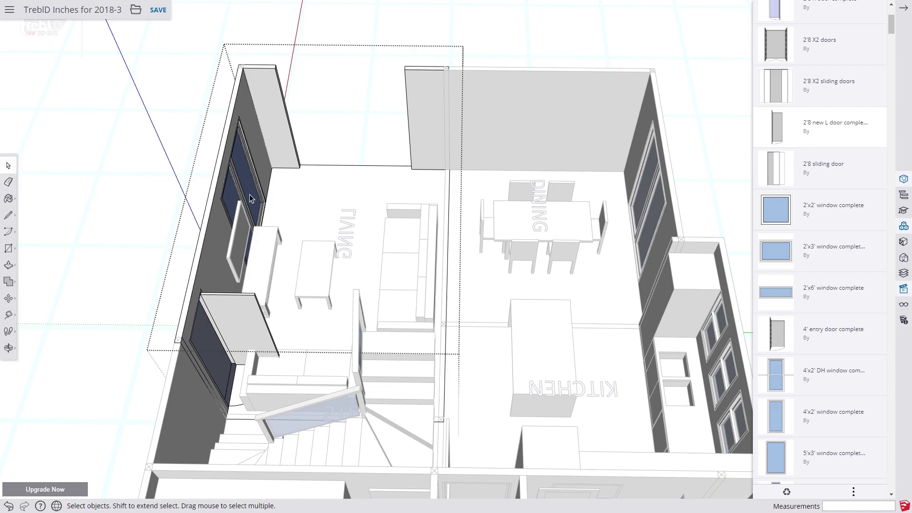
# Go to the Misc n Out scene and select the fireplace unit
pyautogui.click(904, 289)
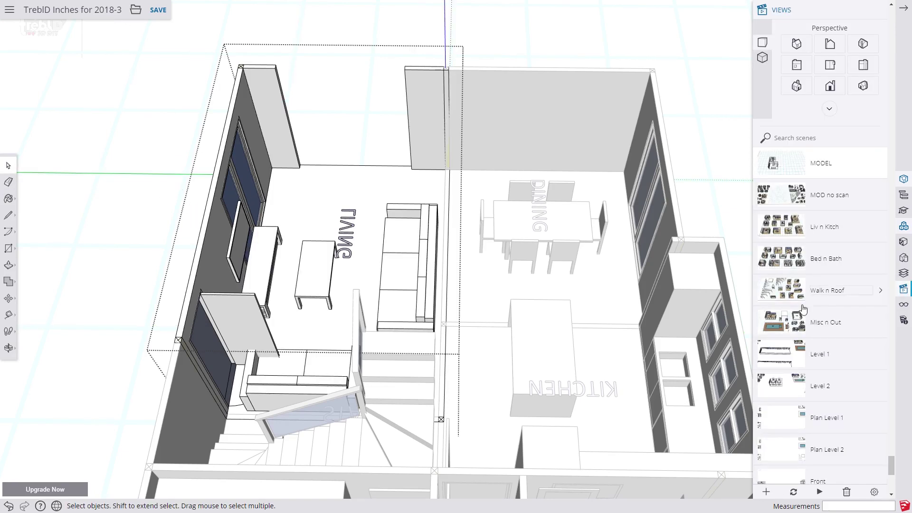
pyautogui.click(778, 322)
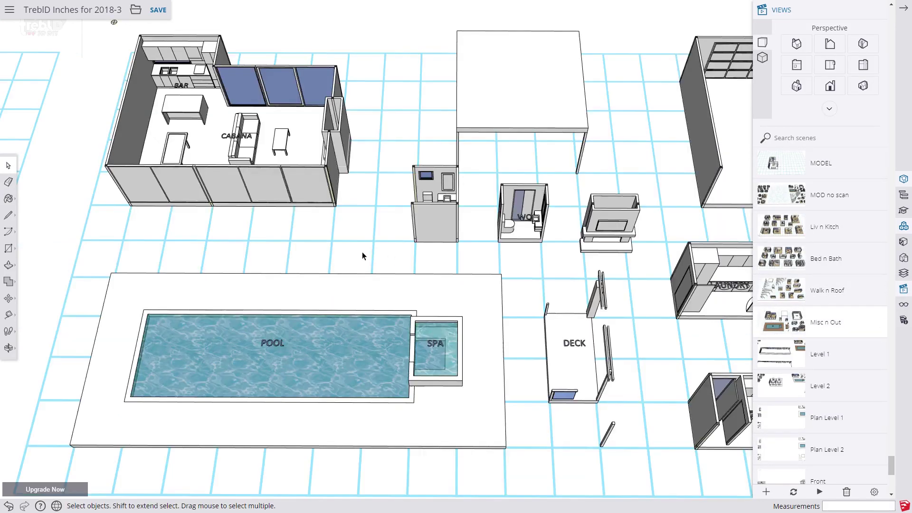
pyautogui.click(598, 220)
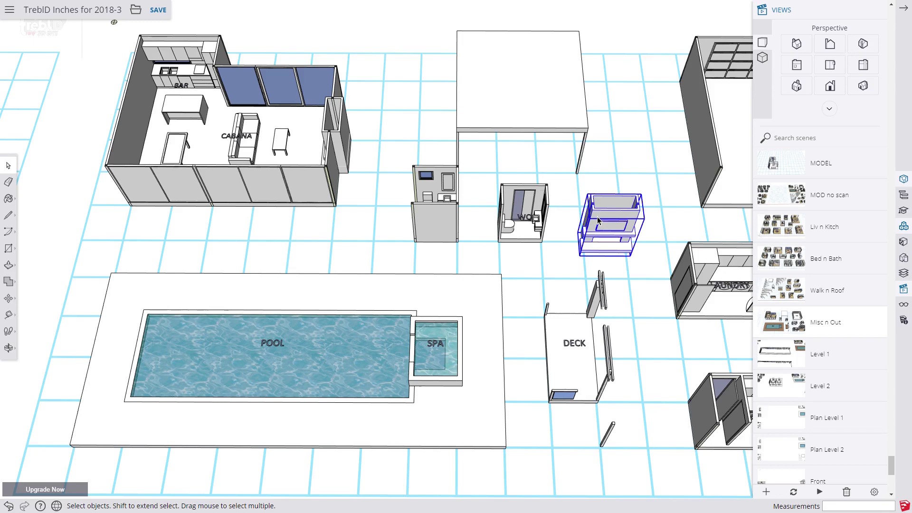
# Copy the fireplace unit and carry it over to the house through the MODEL scene
pyautogui.click(9, 298)
pyautogui.scroll(4, 594, 207)
pyautogui.press('q')
pyautogui.press('m')
pyautogui.scroll(8, 596, 204)
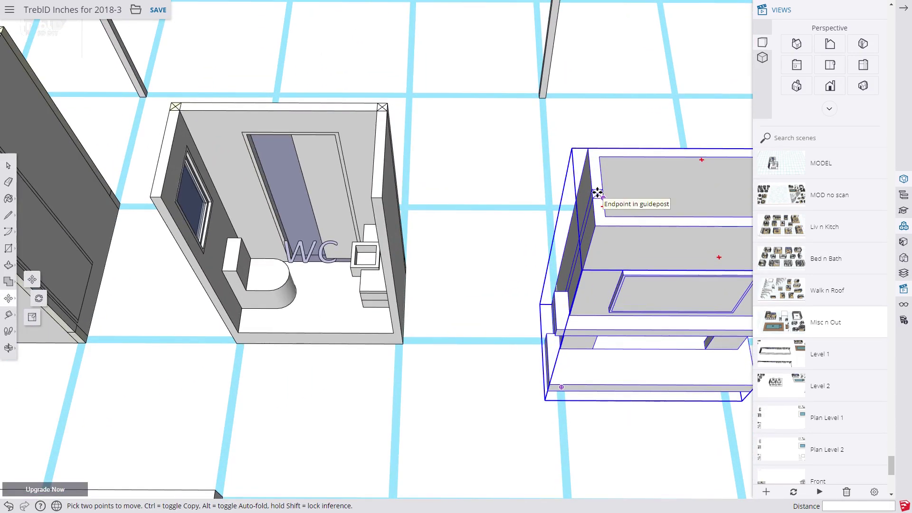
pyautogui.scroll(6, 598, 194)
pyautogui.click(597, 195)
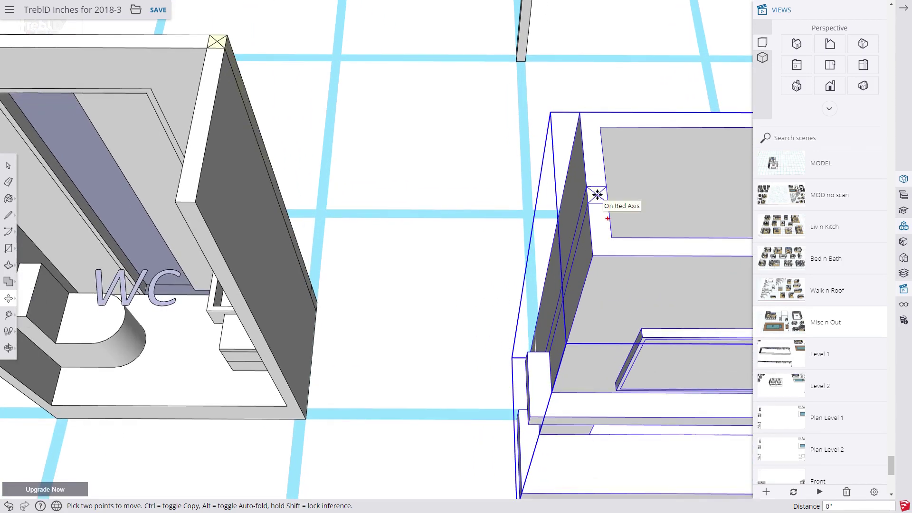
pyautogui.press('ctrl')
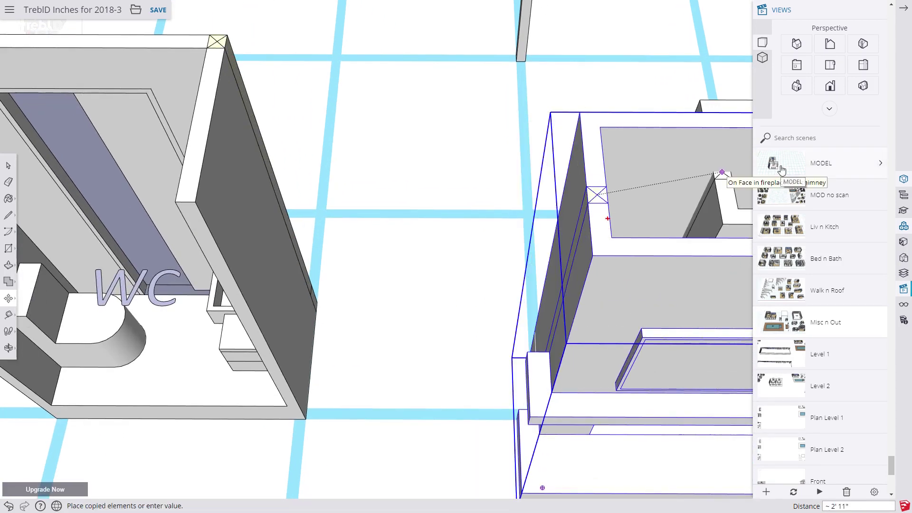
pyautogui.click(781, 168)
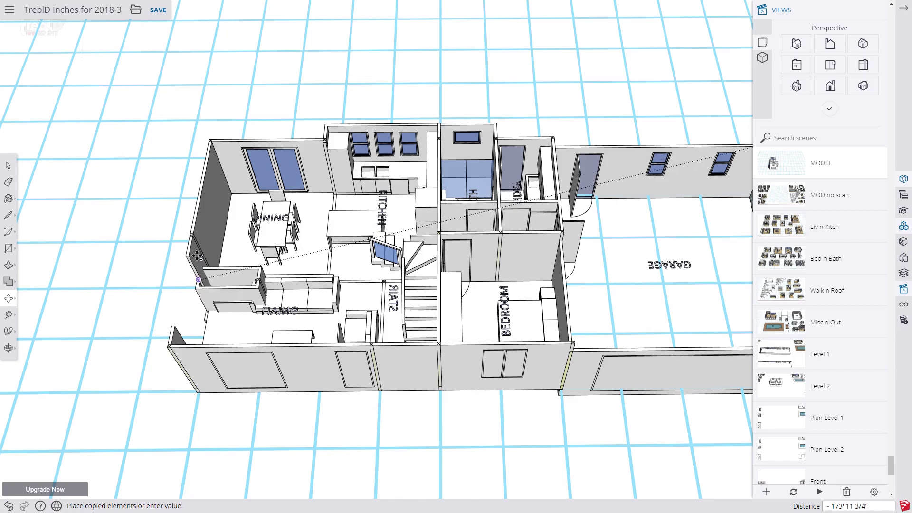
pyautogui.scroll(5, 205, 259)
pyautogui.scroll(3, 189, 228)
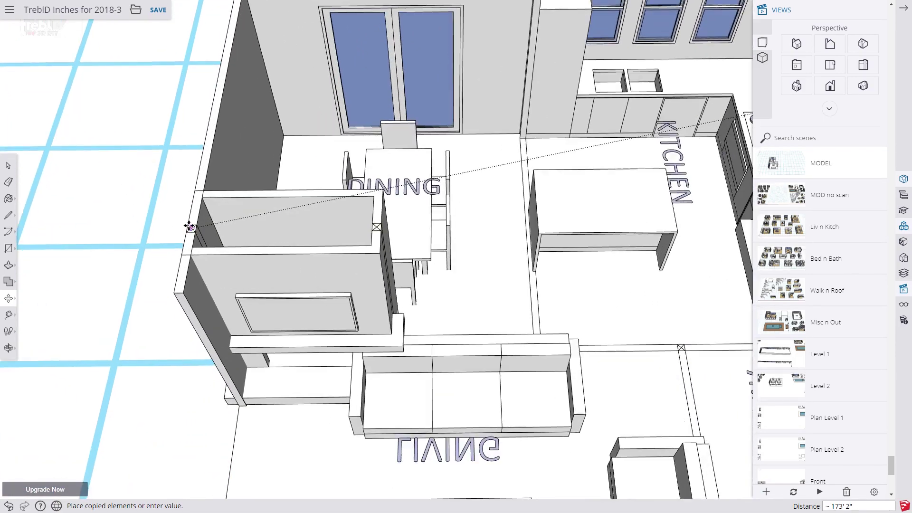
# Inside the stair group, pull the thin face beside the stairs up 6' into a kitchen-side wall
pyautogui.scroll(4, 341, 225)
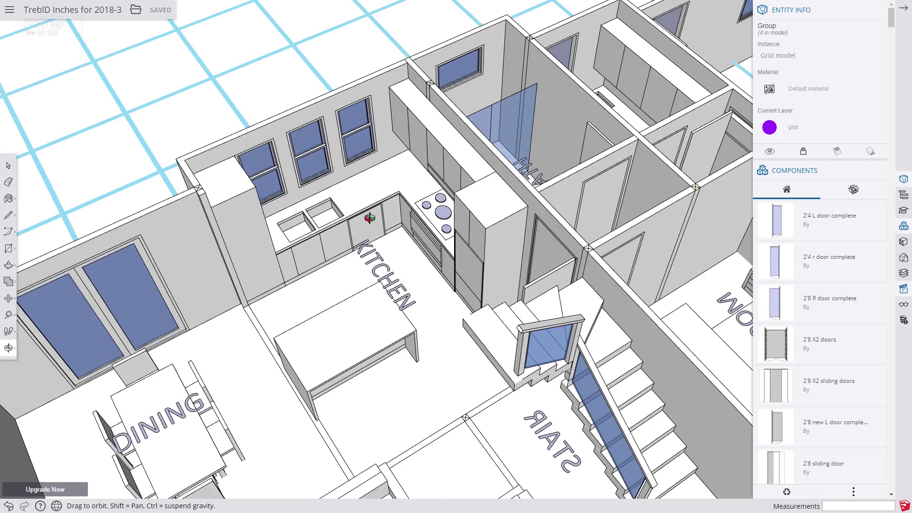
pyautogui.moveTo(370, 218); pyautogui.dragTo(372, 220)
pyautogui.press('space')
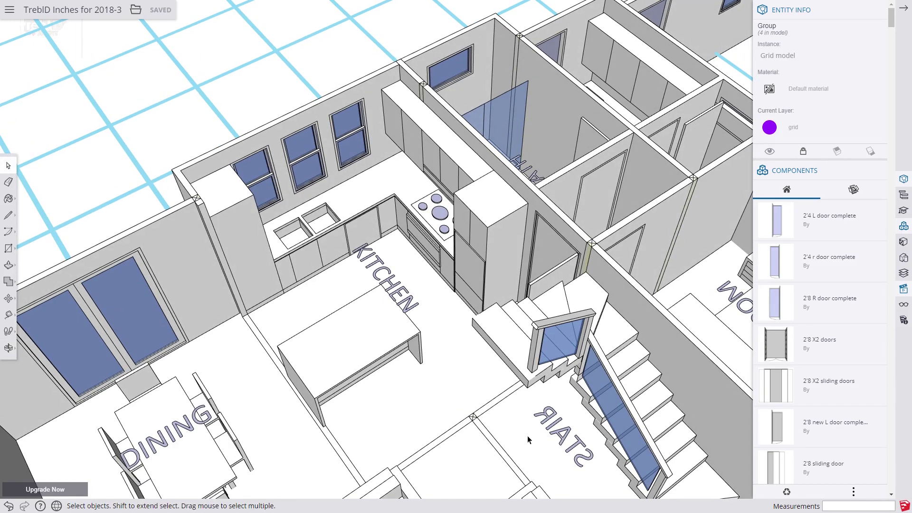
pyautogui.click(526, 435)
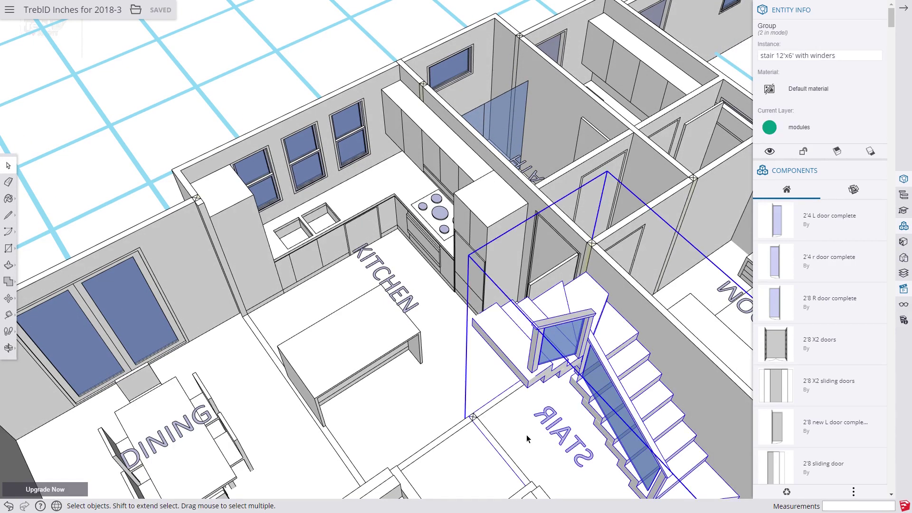
pyautogui.doubleClick(527, 435)
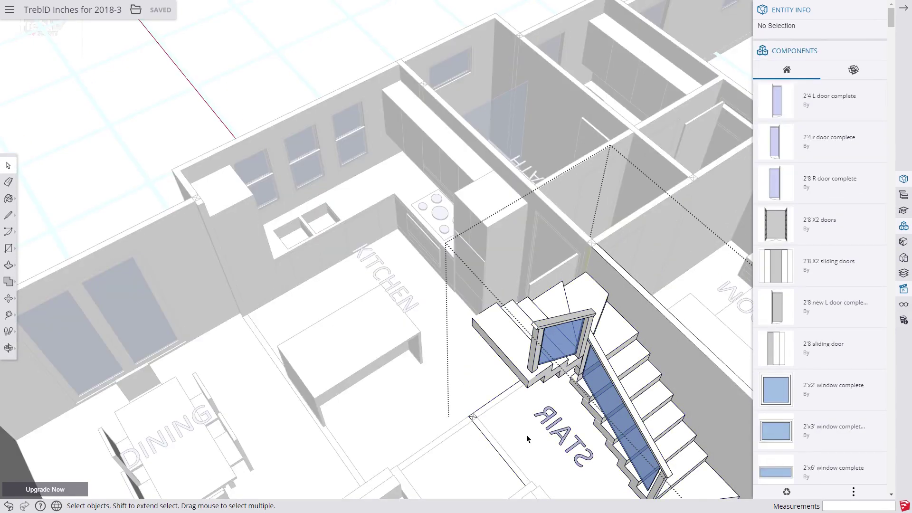
pyautogui.tripleClick(526, 434)
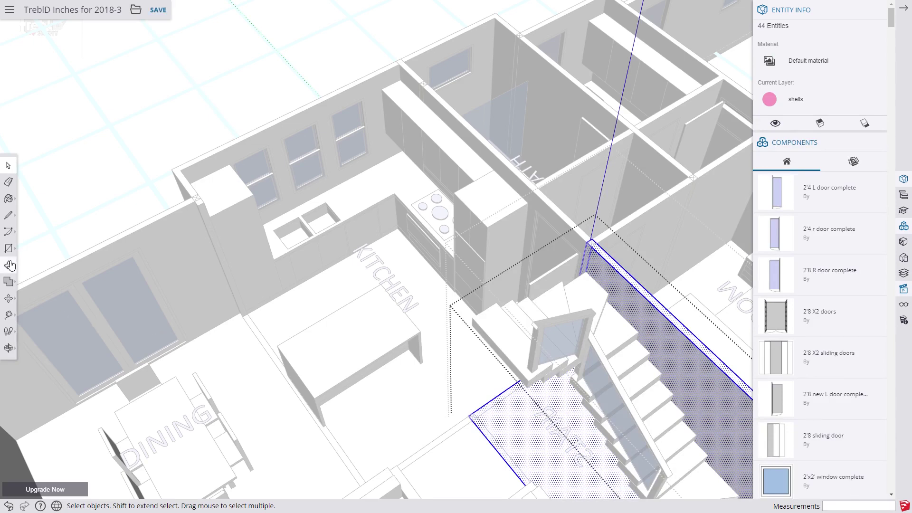
pyautogui.press('p')
pyautogui.click(587, 260)
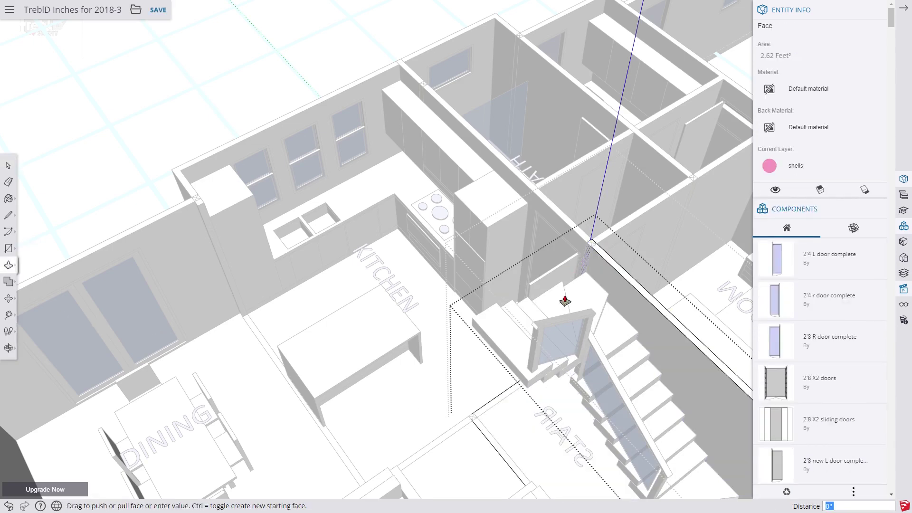
pyautogui.click(475, 426)
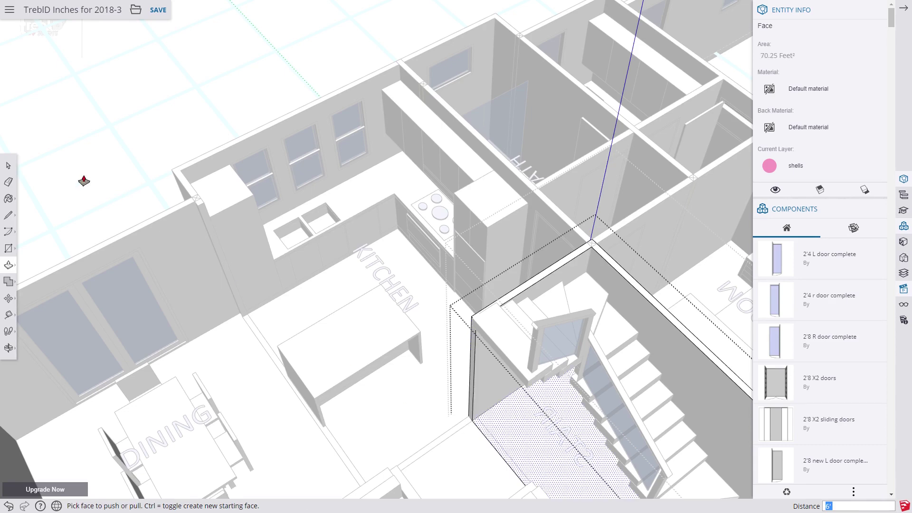
pyautogui.click(10, 166)
# Inside the nested kitchen groups, move the 'pantry small' cabinet along green to beside the staircase
pyautogui.click(283, 248)
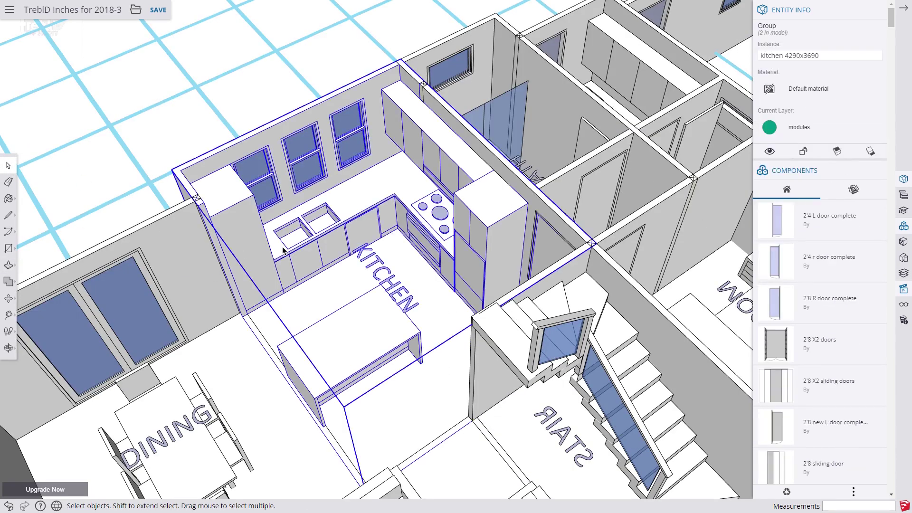
pyautogui.doubleClick(231, 215)
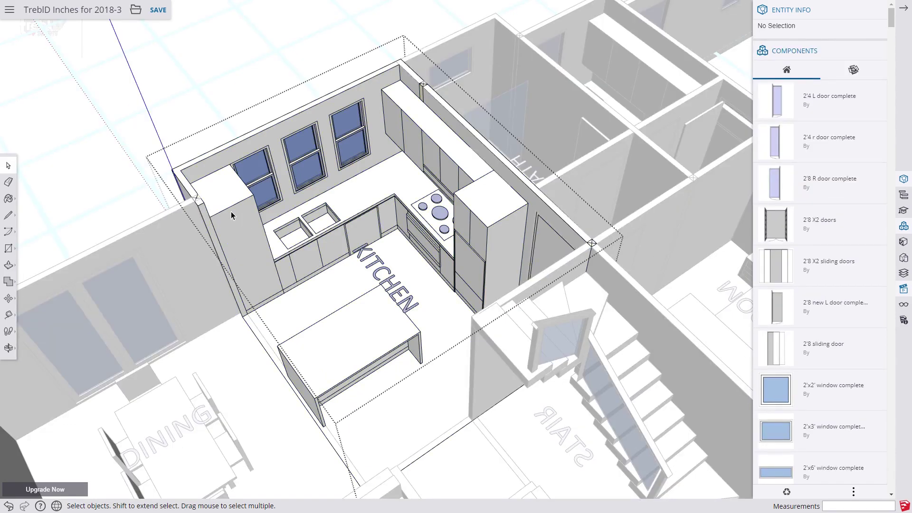
pyautogui.click(231, 216)
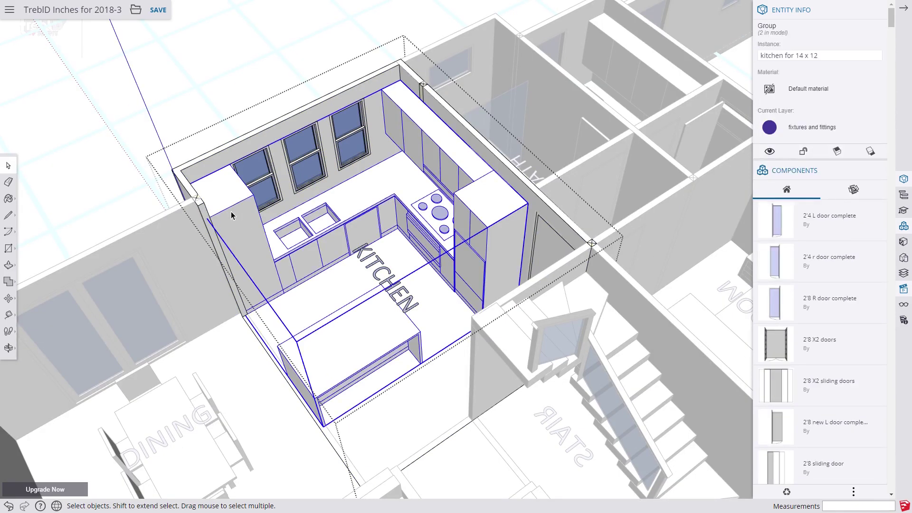
pyautogui.doubleClick(231, 215)
pyautogui.click(235, 209)
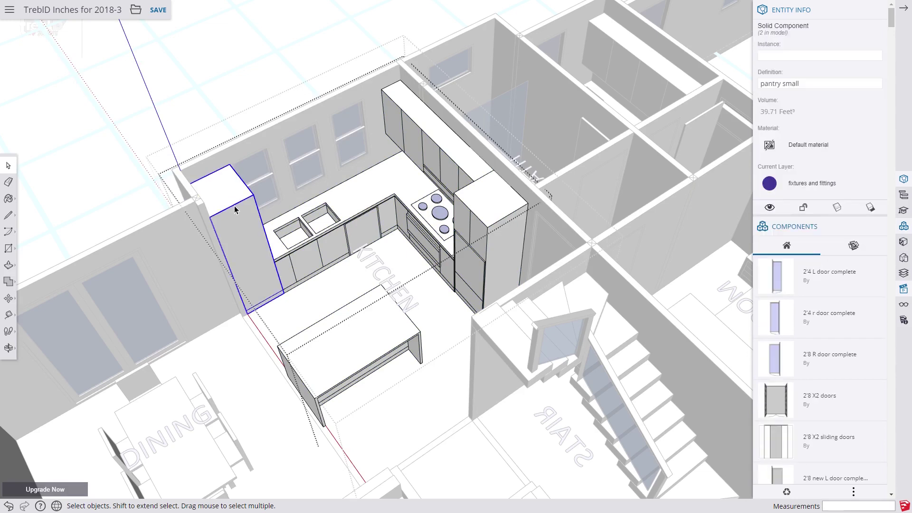
pyautogui.click(9, 299)
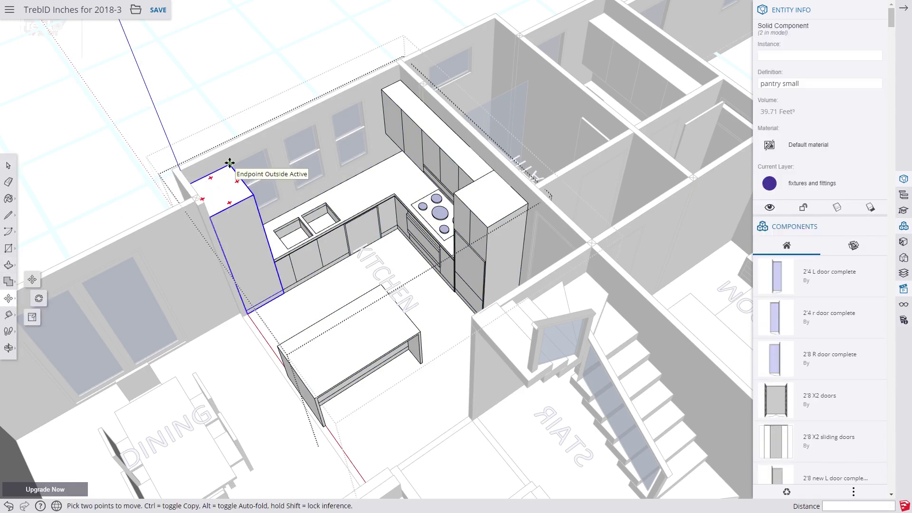
pyautogui.click(232, 167)
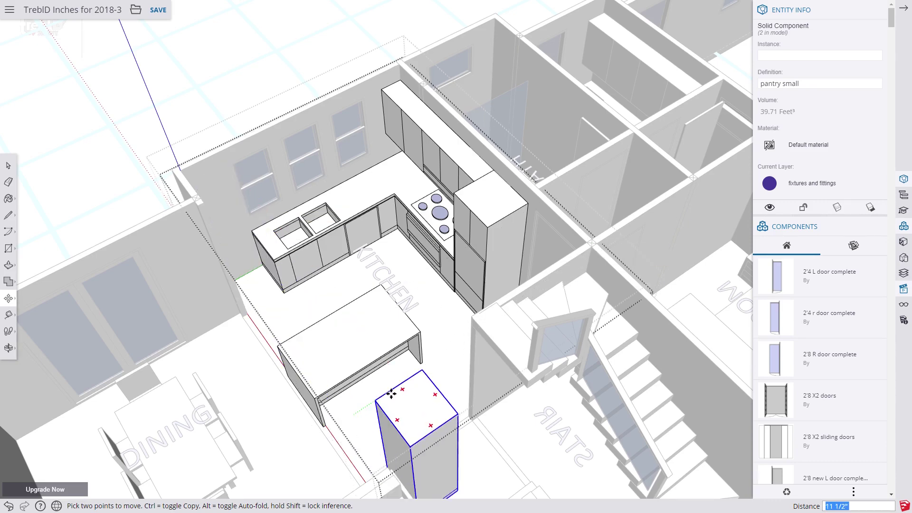
pyautogui.click(517, 458)
pyautogui.scroll(2, 517, 458)
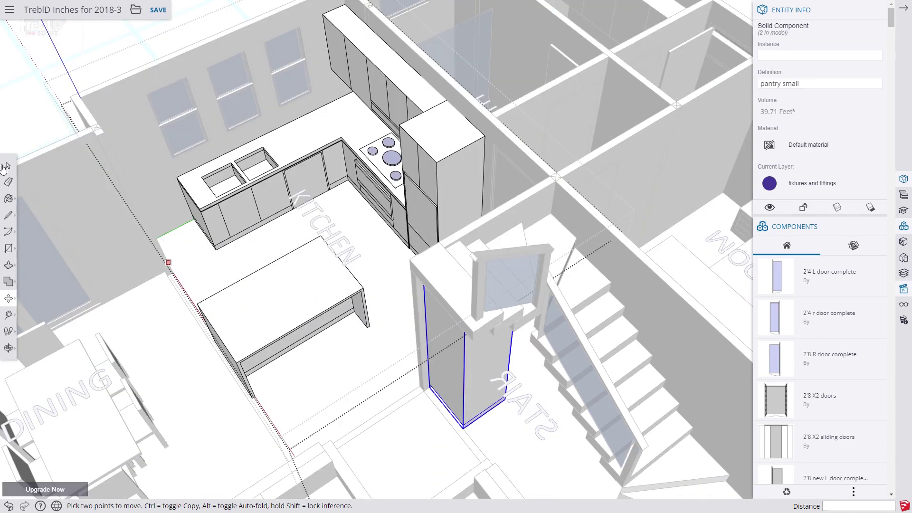
pyautogui.press('space')
# Slide the kitchen sink cabinet along the green axis to its new spot
pyautogui.click(235, 186)
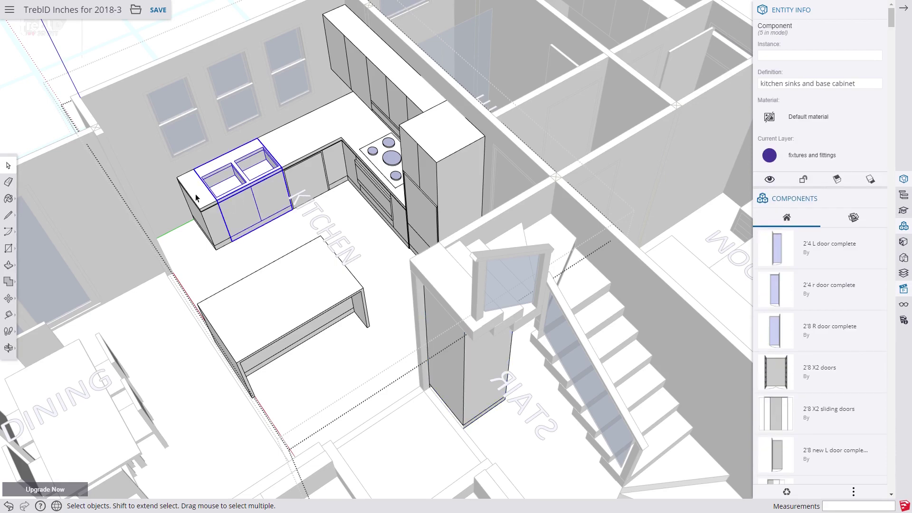
pyautogui.click(8, 298)
pyautogui.press('q')
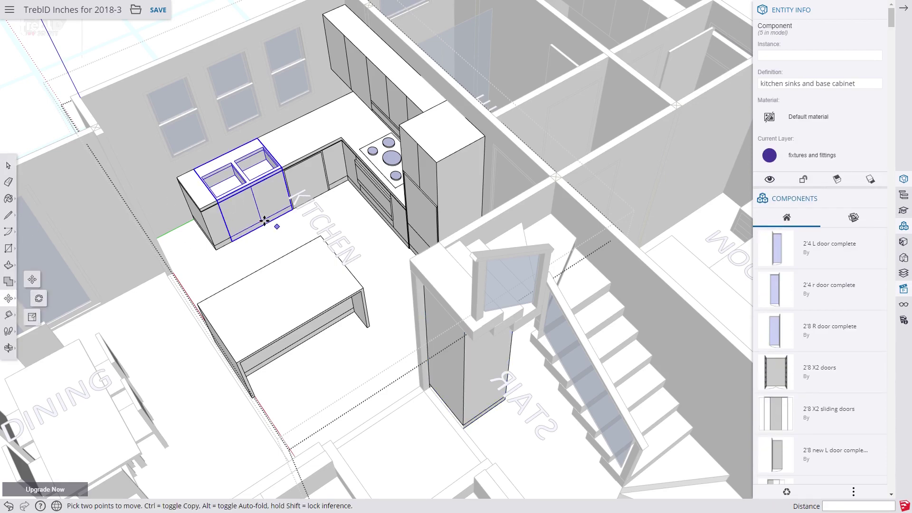
pyautogui.press('m')
pyautogui.scroll(3, 262, 222)
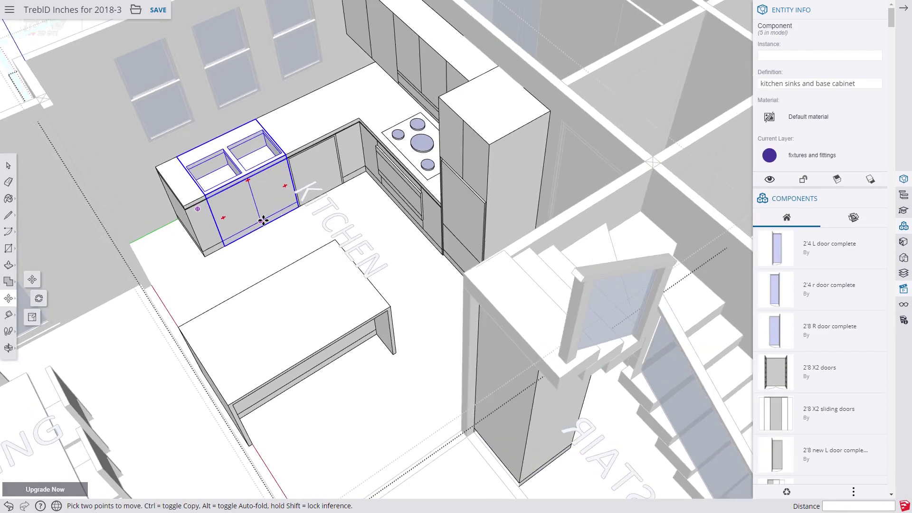
pyautogui.click(263, 220)
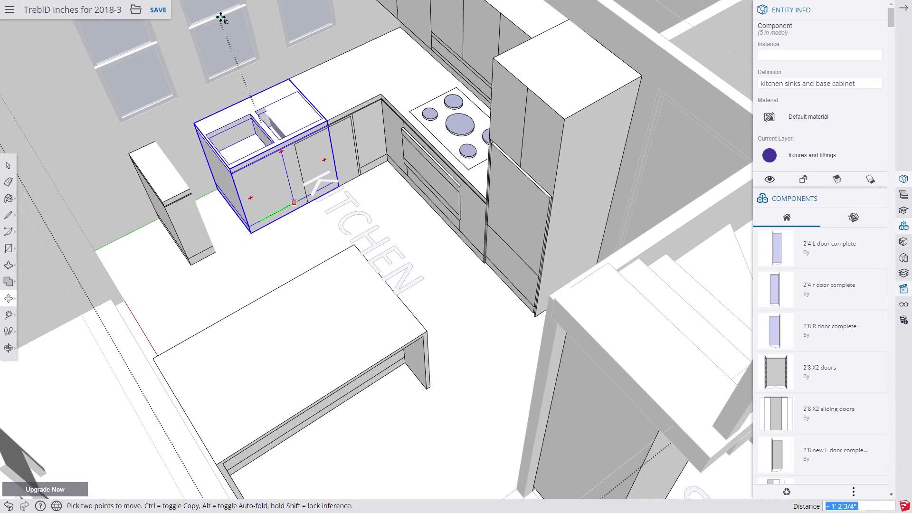
pyautogui.click(221, 17)
pyautogui.press('space')
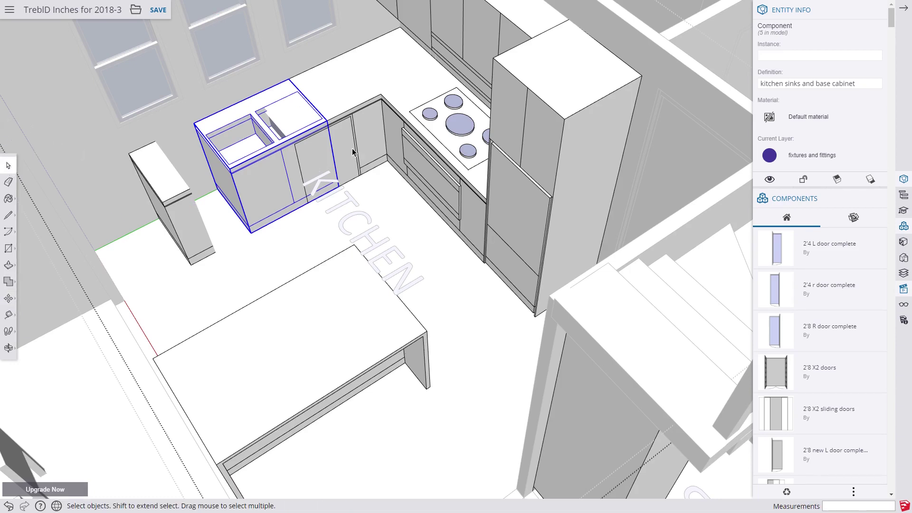
# Move the dishwasher cabinet to the counter's left end next to the sink cabinet
pyautogui.click(354, 152)
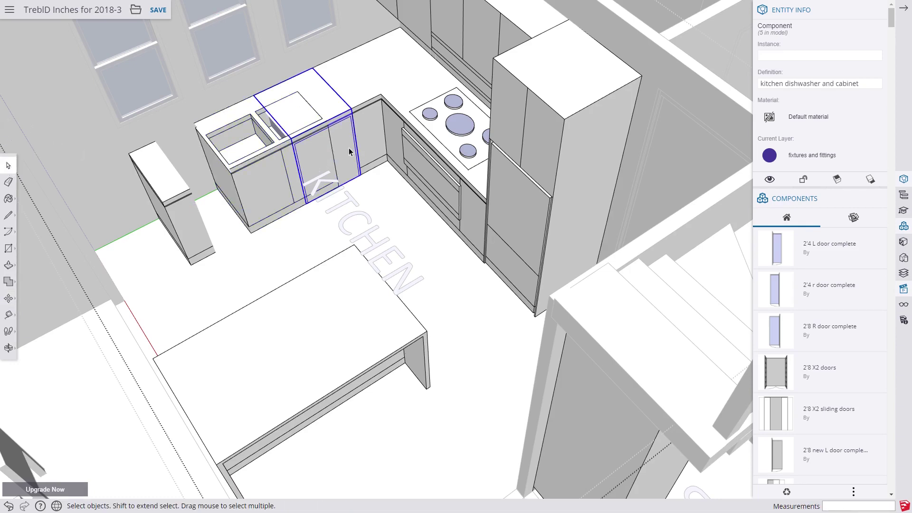
pyautogui.click(9, 298)
pyautogui.click(351, 105)
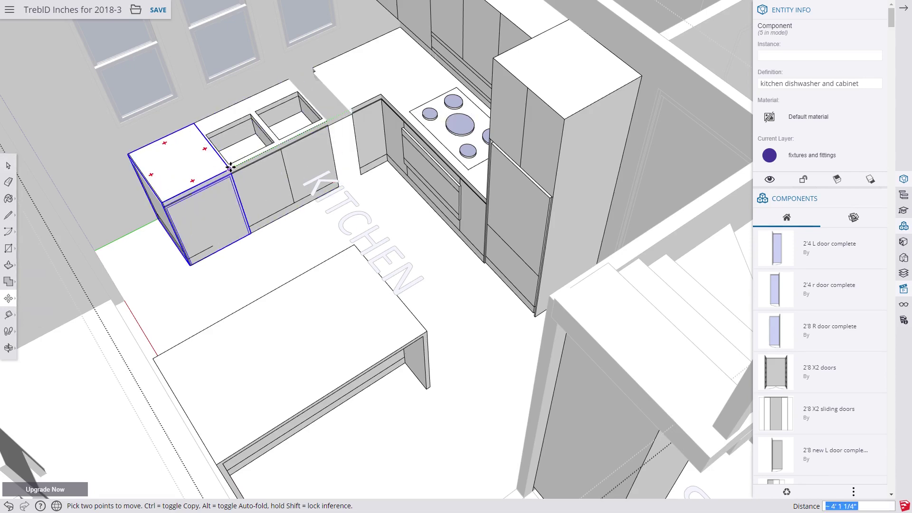
pyautogui.click(229, 167)
pyautogui.press('space')
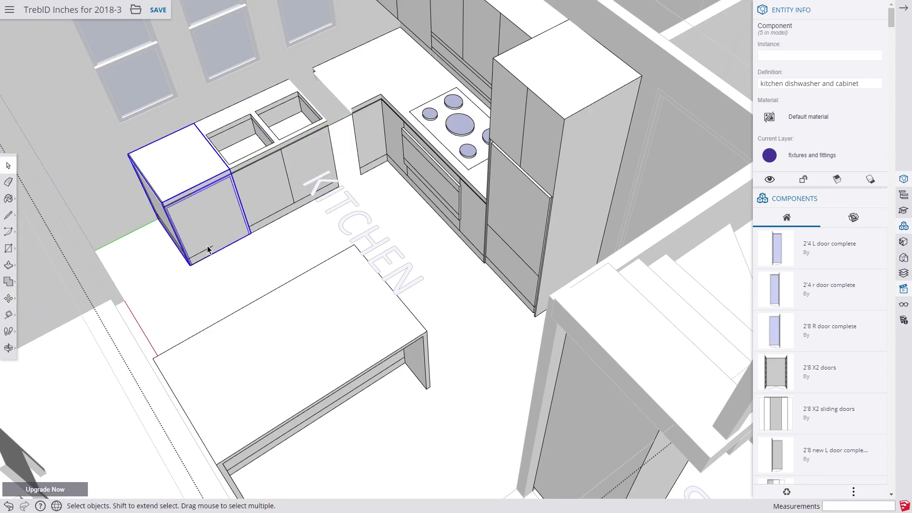
# Move the narrow end panel up against the cabinet's end
pyautogui.click(208, 253)
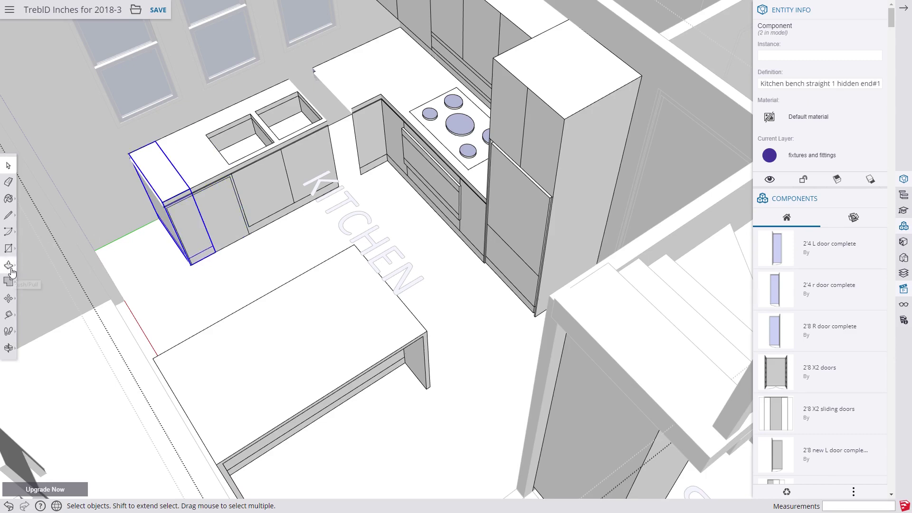
pyautogui.click(8, 298)
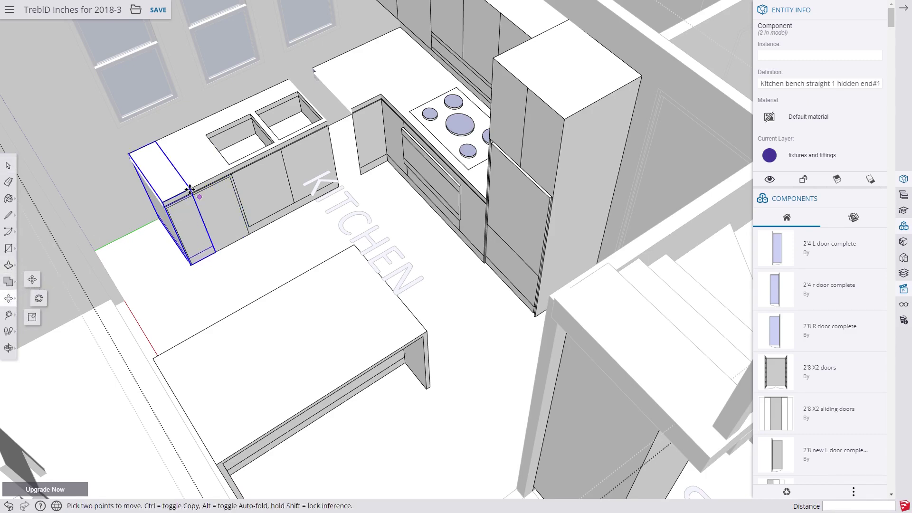
pyautogui.click(194, 195)
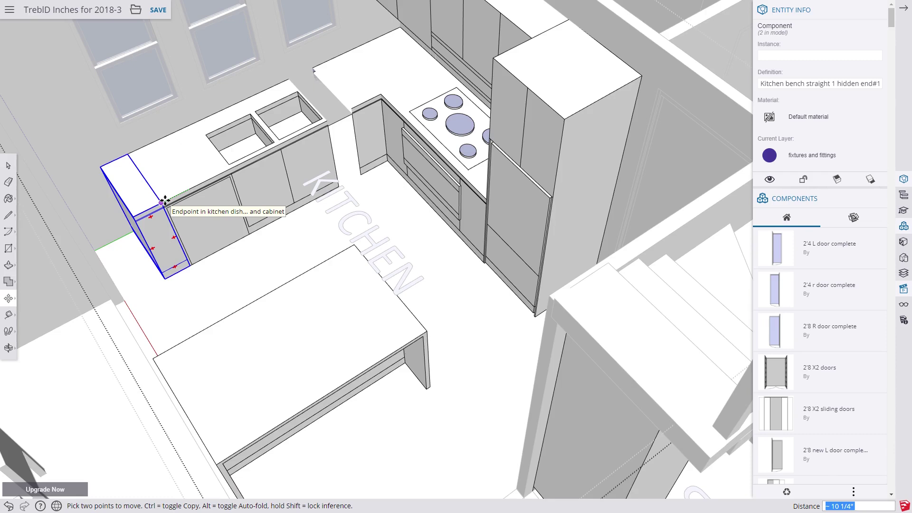
pyautogui.click(163, 201)
pyautogui.click(8, 167)
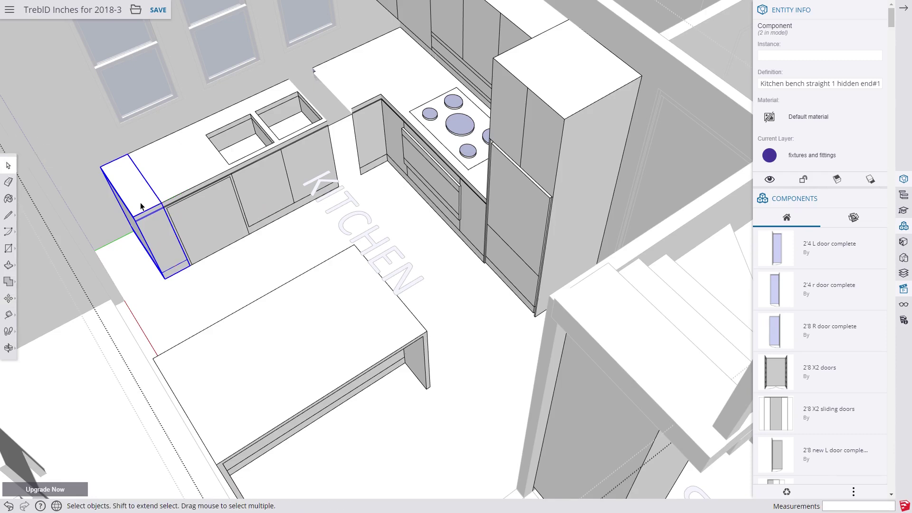
# Stretch the bench's left end unit about 2.56 times along the red axis
pyautogui.click(8, 298)
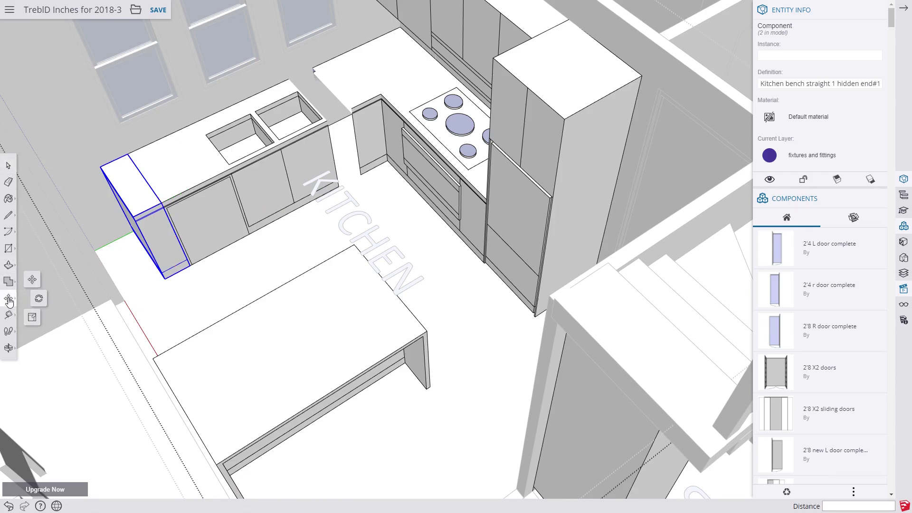
pyautogui.click(32, 318)
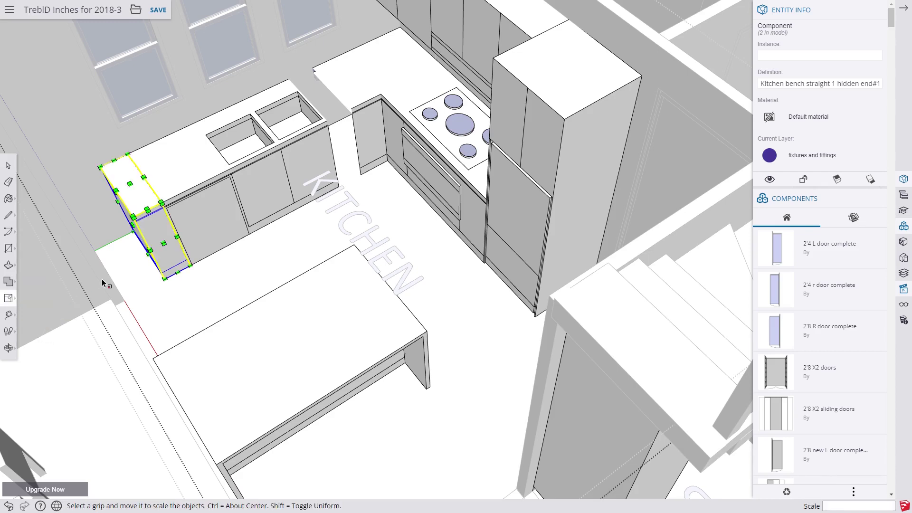
pyautogui.moveTo(130, 228); pyautogui.dragTo(124, 301)
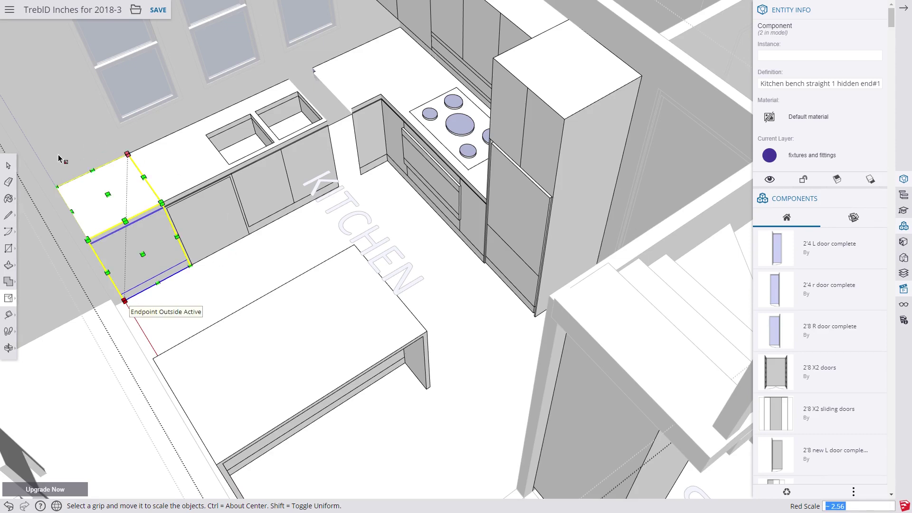
pyautogui.click(7, 166)
# Stretch the small cabinet beside the cooktop left to meet the sink cabinet
pyautogui.click(365, 108)
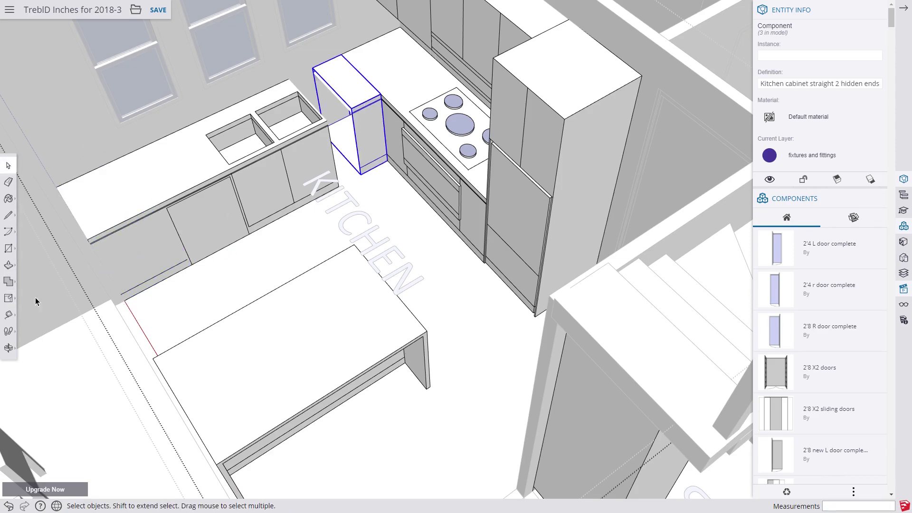
pyautogui.press('s')
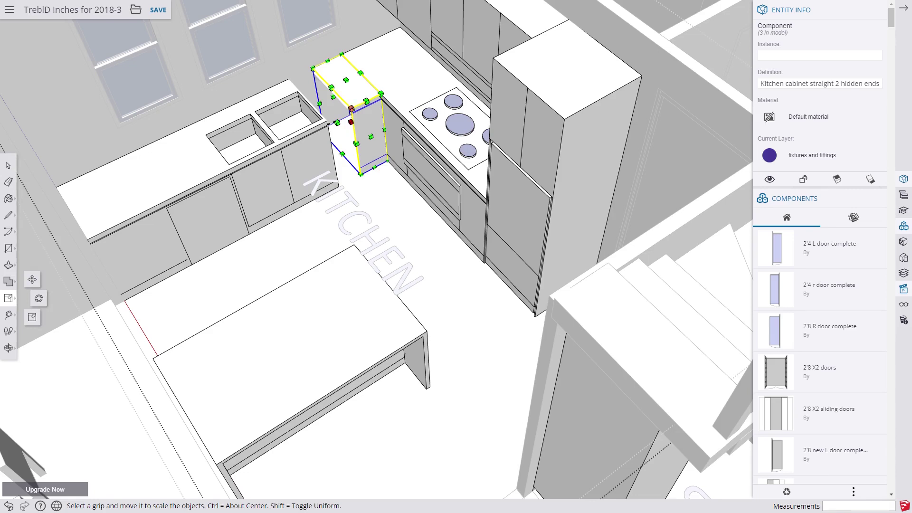
pyautogui.moveTo(344, 115); pyautogui.dragTo(326, 120)
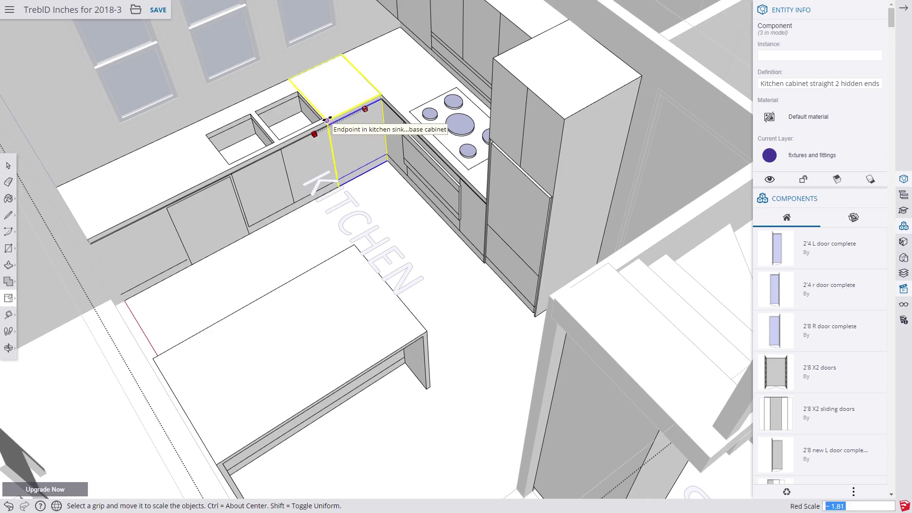
pyautogui.click(8, 165)
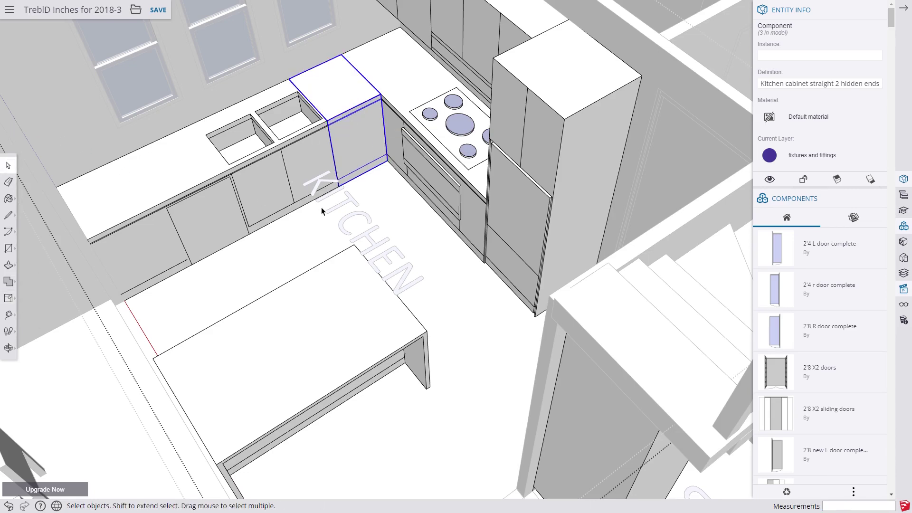
pyautogui.scroll(-3, 322, 207)
pyautogui.moveTo(321, 207); pyautogui.dragTo(408, 183, button='middle')
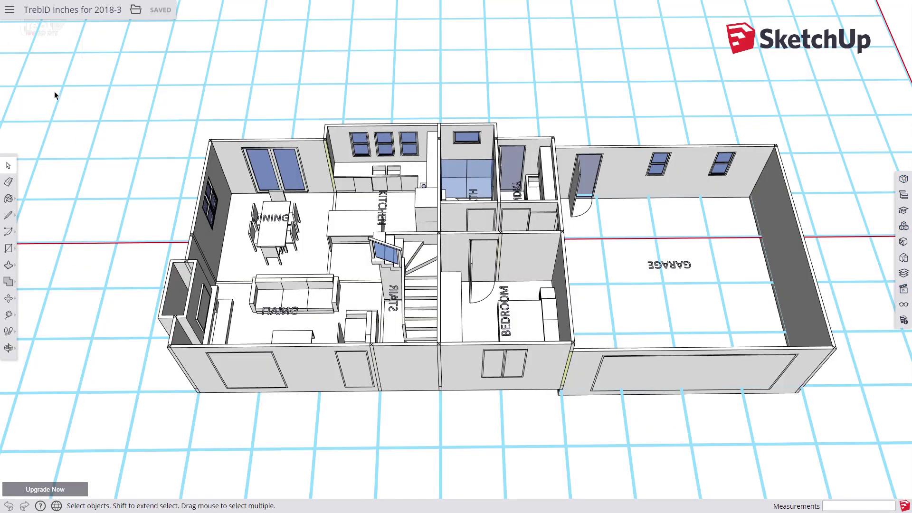
# Select the entire ground-floor house and make it one group
pyautogui.moveTo(54, 91); pyautogui.dragTo(867, 440)
pyautogui.rightClick(683, 181)
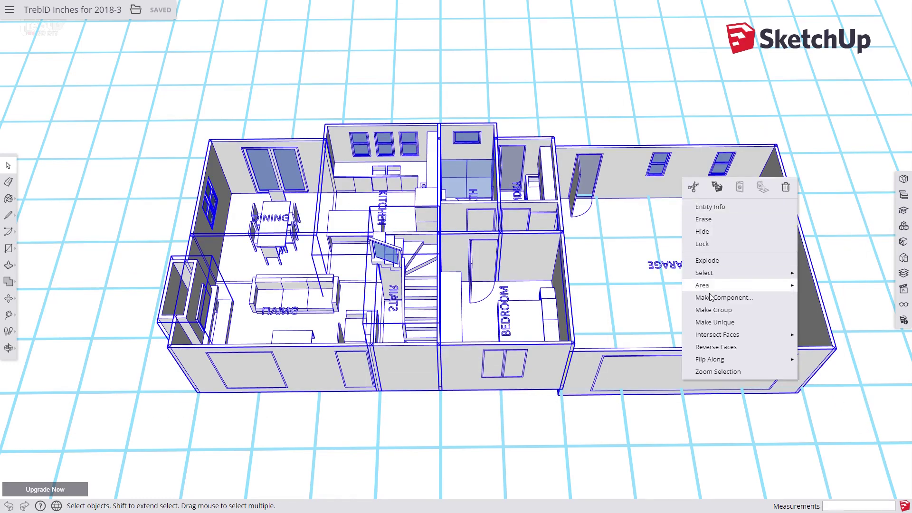
pyautogui.click(707, 312)
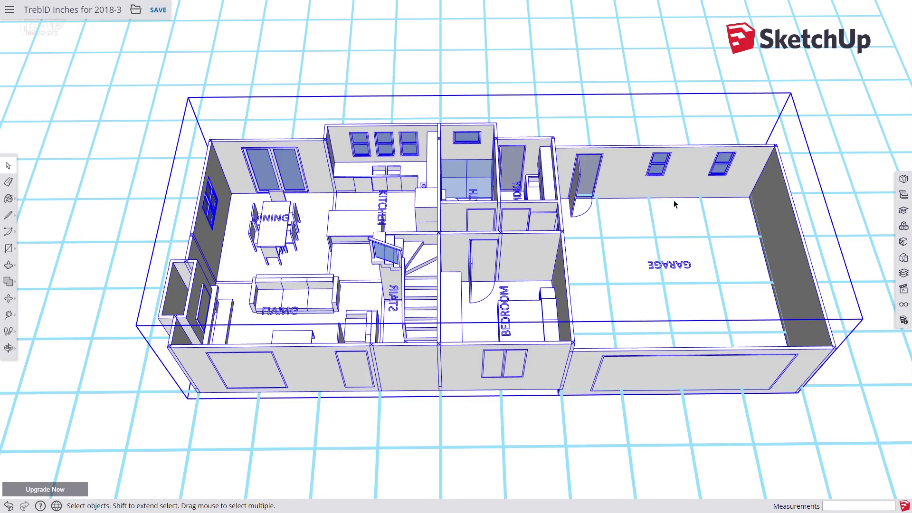
# In Entity Info, change the house group's layer from Layer0 to 'level 1'
pyautogui.rightClick(674, 183)
pyautogui.click(707, 213)
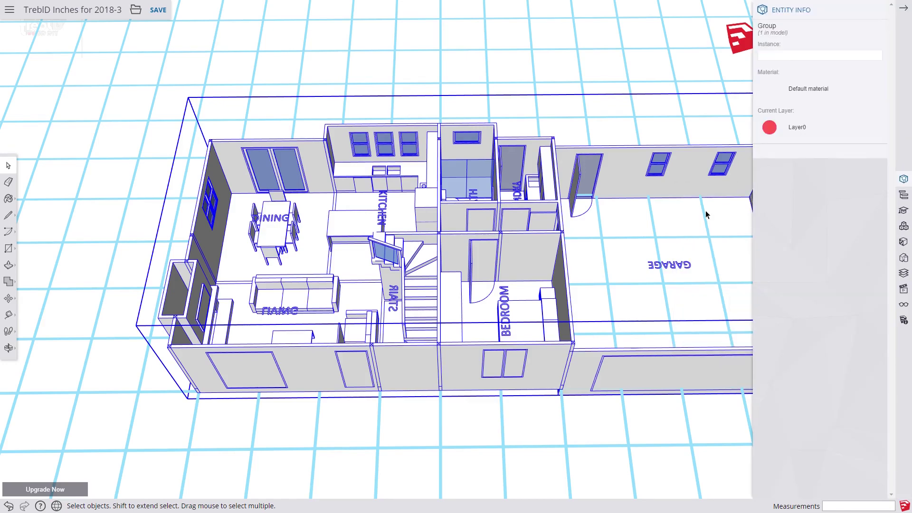
pyautogui.click(781, 128)
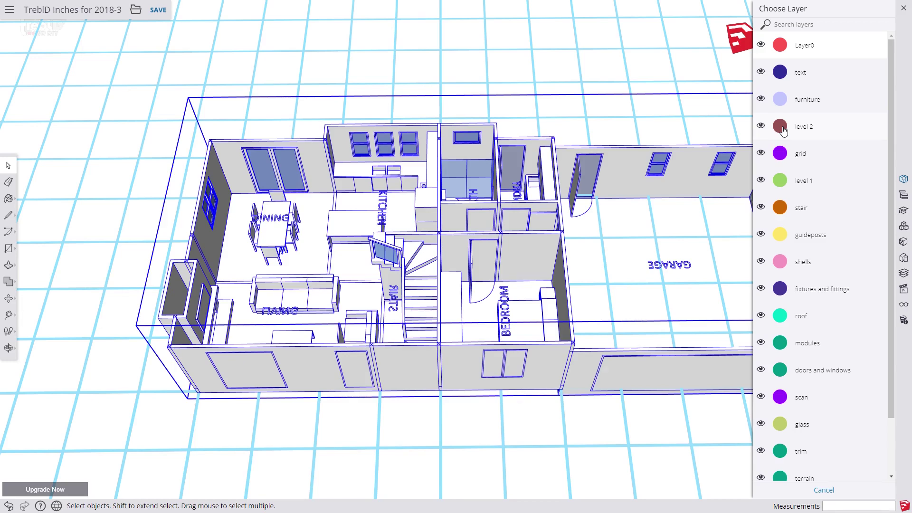
pyautogui.click(781, 181)
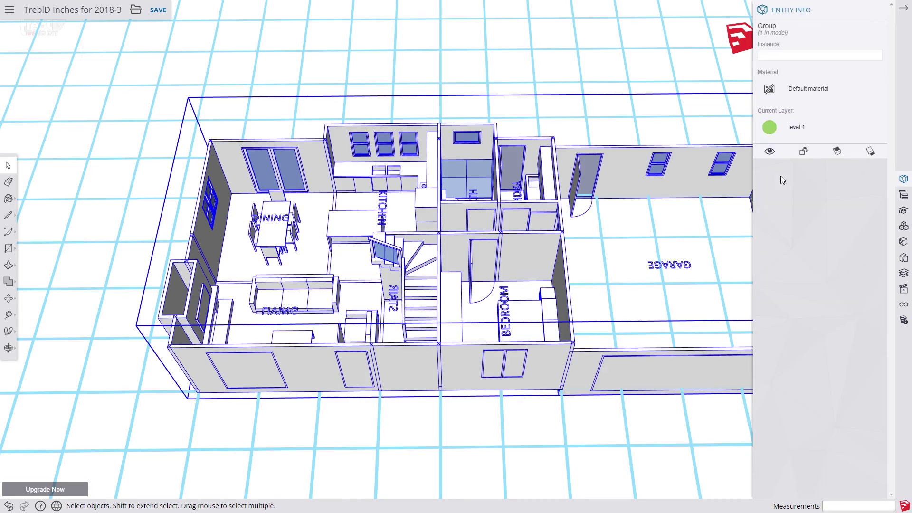
pyautogui.click(623, 74)
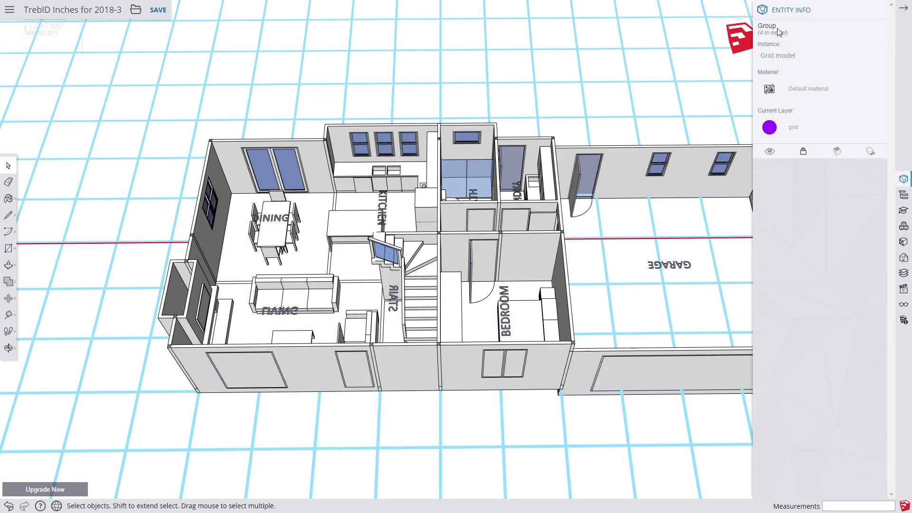
# Update the Level 1 scene to save the current ground-floor view with the grid hidden, confirming all properties
pyautogui.click(903, 292)
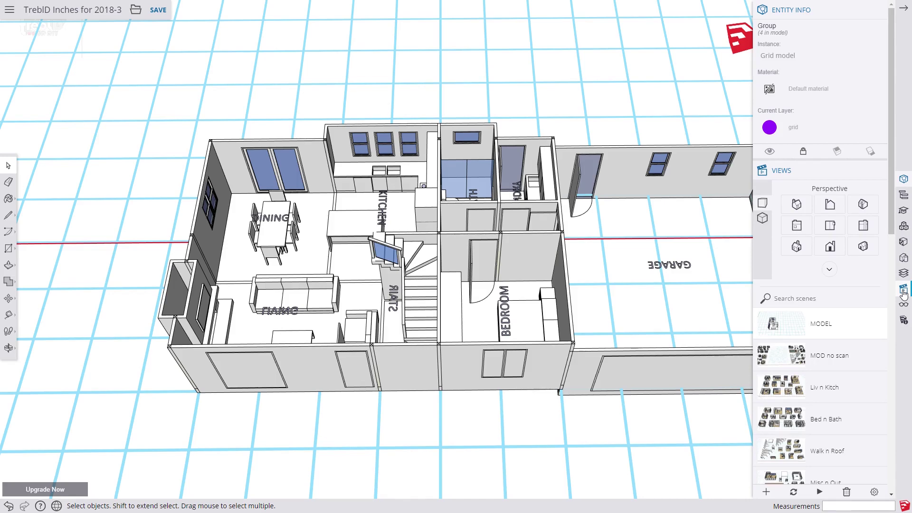
pyautogui.scroll(-3, 836, 335)
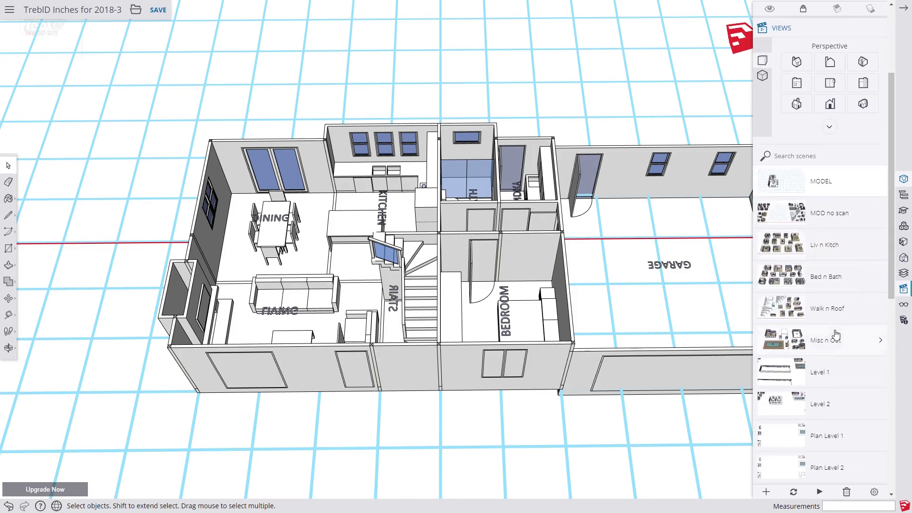
pyautogui.click(789, 373)
pyautogui.scroll(-3, 790, 373)
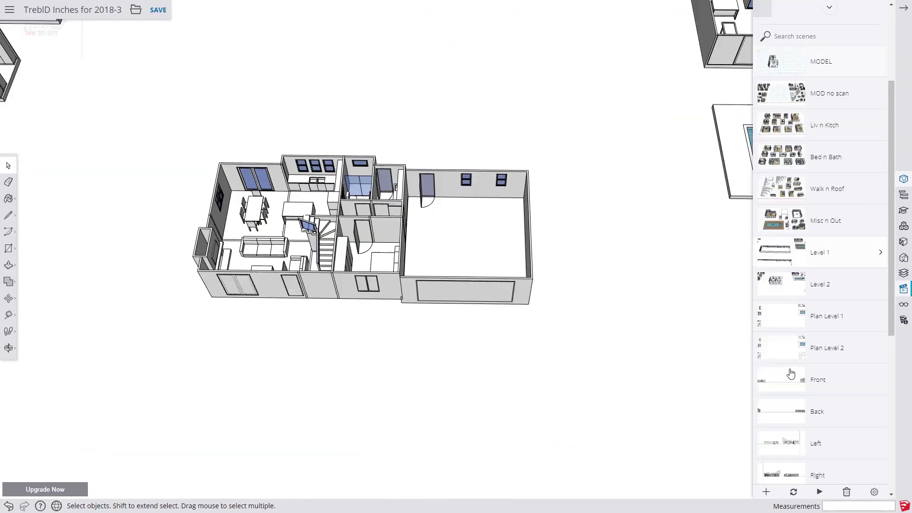
pyautogui.press('o')
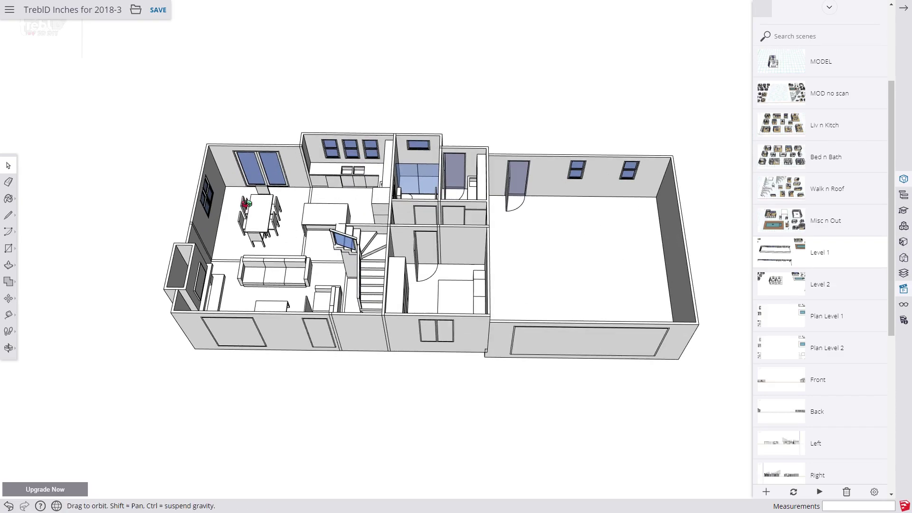
pyautogui.click(792, 492)
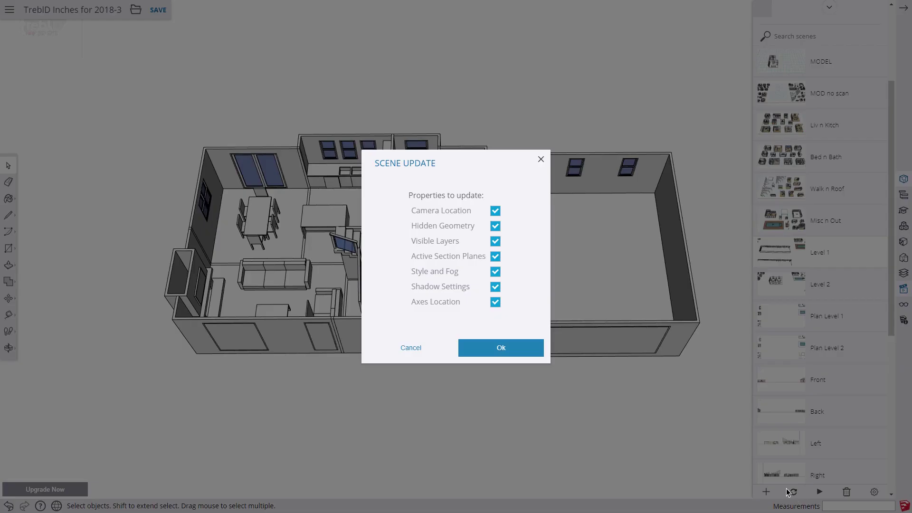
pyautogui.click(499, 354)
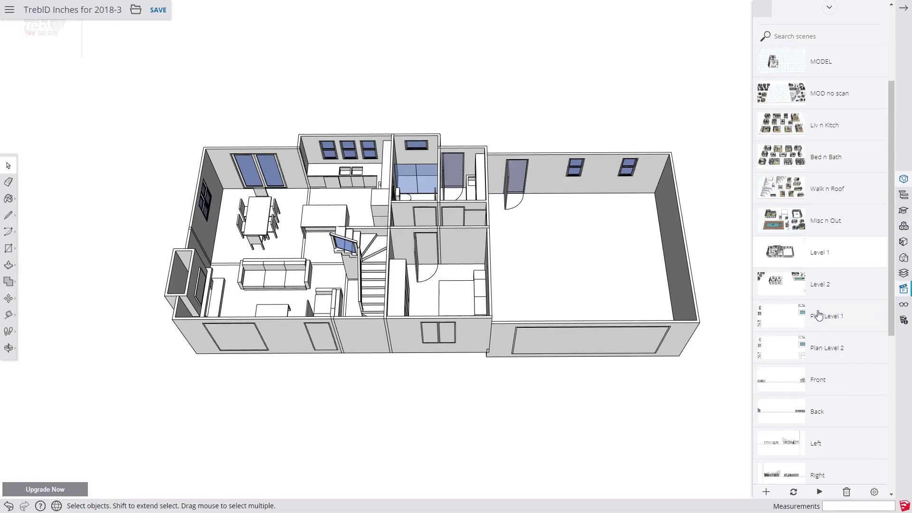
# Update the Plan Level 1 scene with the zoomed top-down floor plan, then show the MODEL scene
pyautogui.click(791, 316)
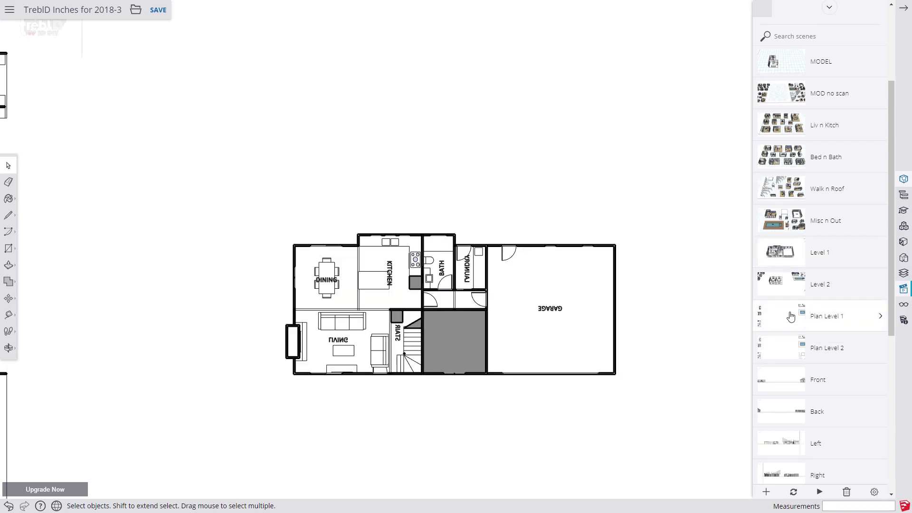
pyautogui.scroll(3, 657, 397)
pyautogui.scroll(2, 224, 385)
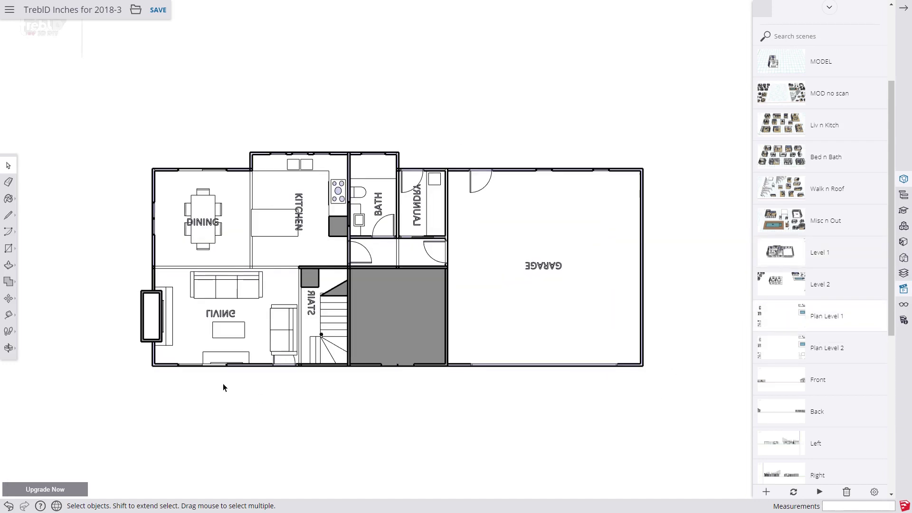
pyautogui.click(793, 493)
pyautogui.click(472, 345)
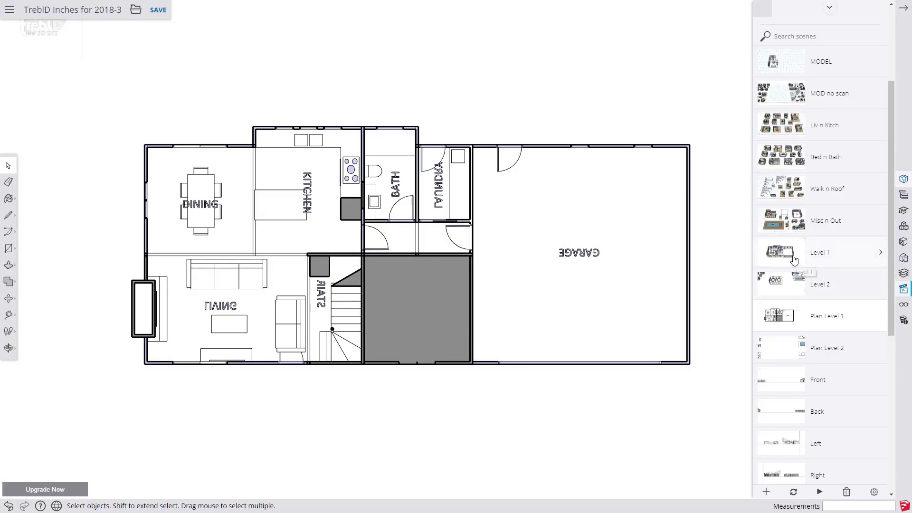
pyautogui.click(791, 65)
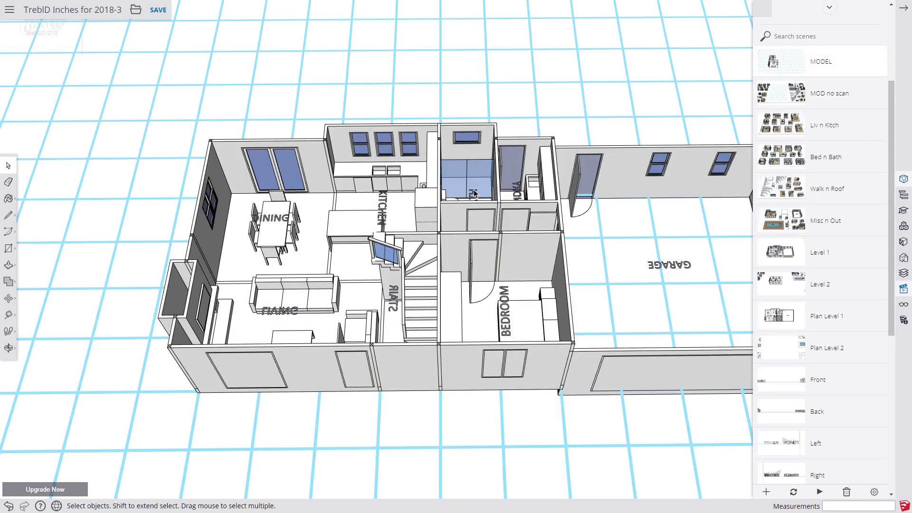